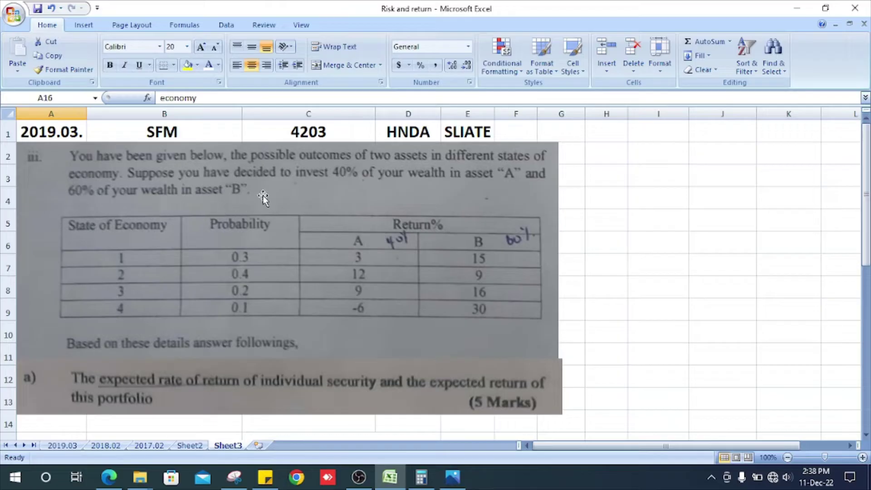
Step: Review the two-asset portfolio question and undo the clearing of the "economy" heading in A16
{"action": "scroll", "coordinate": [263, 195], "scroll_direction": "down", "scroll_amount": 2}
{"action": "scroll", "coordinate": [263, 195], "scroll_direction": "up", "scroll_amount": 2}
{"action": "scroll", "coordinate": [298, 322], "scroll_direction": "down", "scroll_amount": 2}
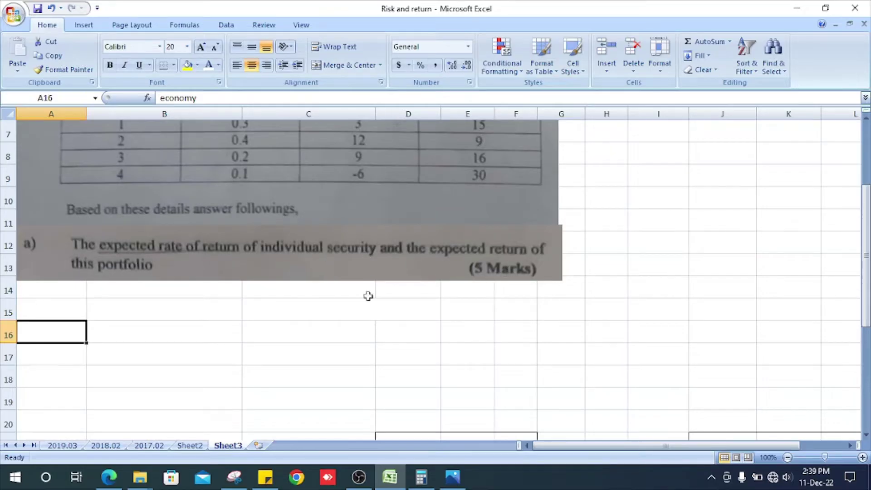
{"action": "scroll", "coordinate": [221, 279], "scroll_direction": "up", "scroll_amount": 2}
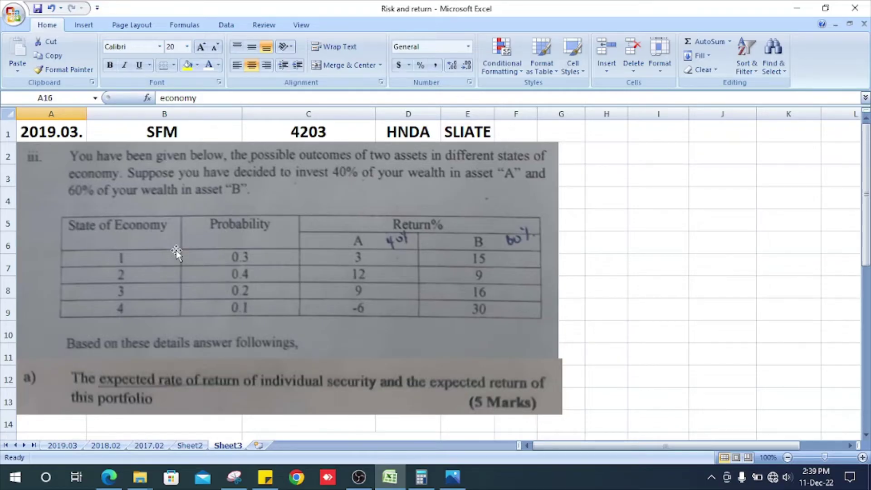
{"action": "scroll", "coordinate": [175, 252], "scroll_direction": "down", "scroll_amount": 3}
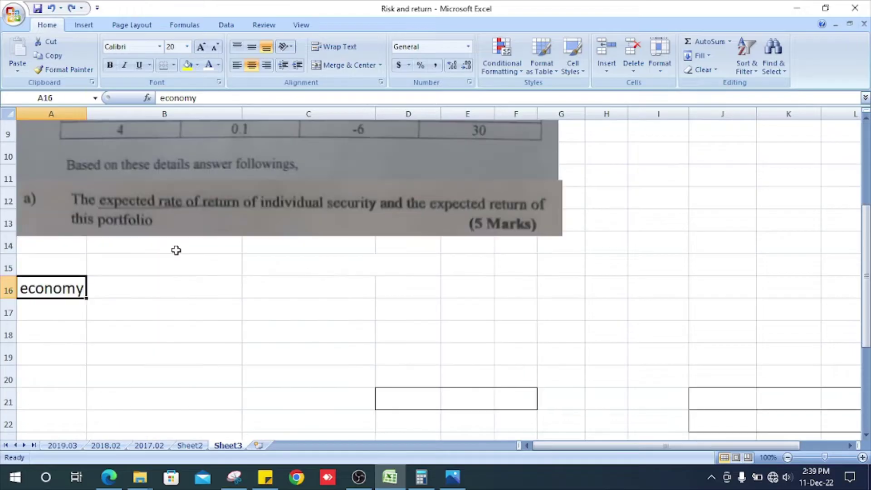
{"action": "scroll", "coordinate": [175, 251], "scroll_direction": "up", "scroll_amount": 2}
{"action": "type", "text": "z"}
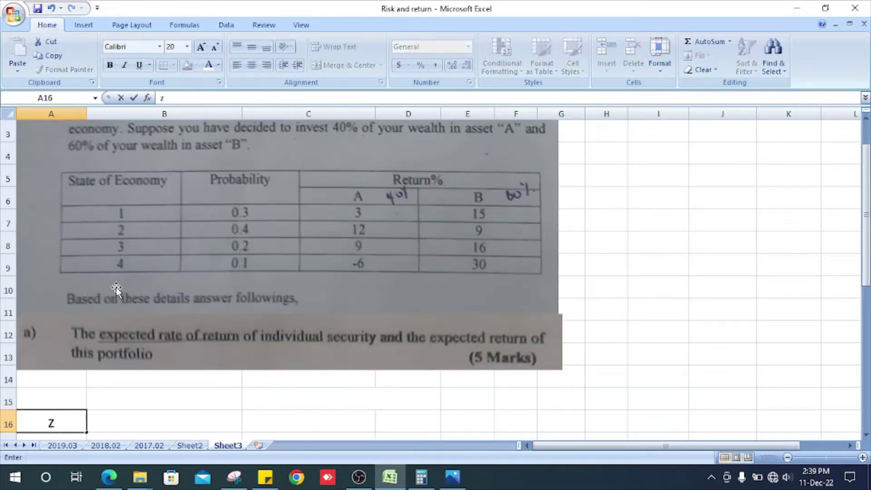
{"action": "key", "text": "ctrl+z"}
{"action": "key", "text": "ctrl+z"}
{"action": "key", "text": "ctrl+z"}
{"action": "left_click", "coordinate": [135, 387]}
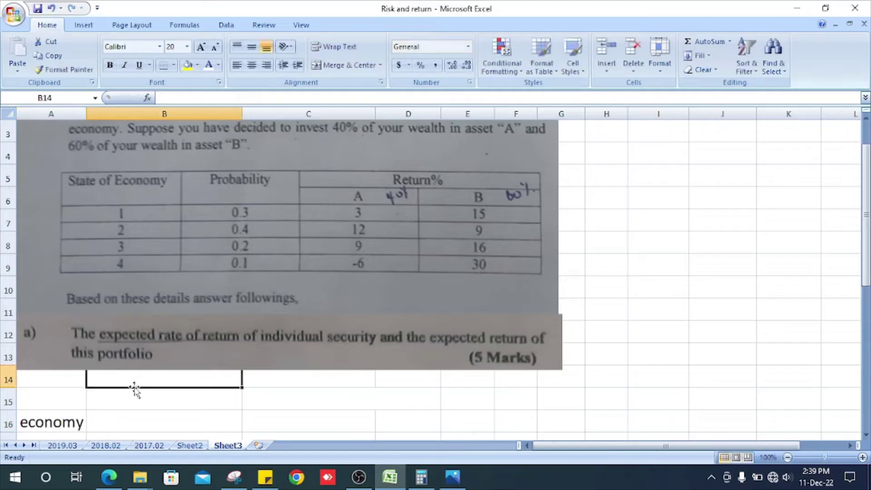
Step: Undo further deletions to restore the economy states 1 to 4 in A17:A20 and the probability column in B16:B20
{"action": "key", "text": "ctrl+z"}
{"action": "key", "text": "ctrl+z"}
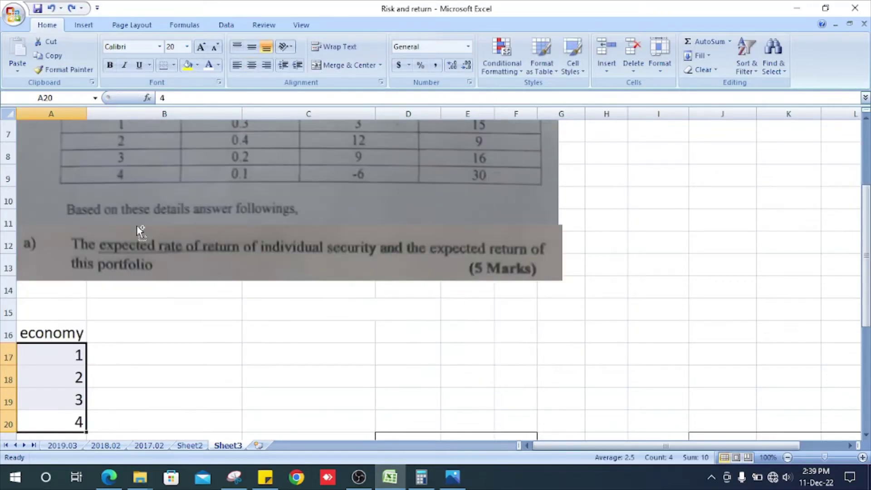
{"action": "scroll", "coordinate": [147, 284], "scroll_direction": "up", "scroll_amount": 2}
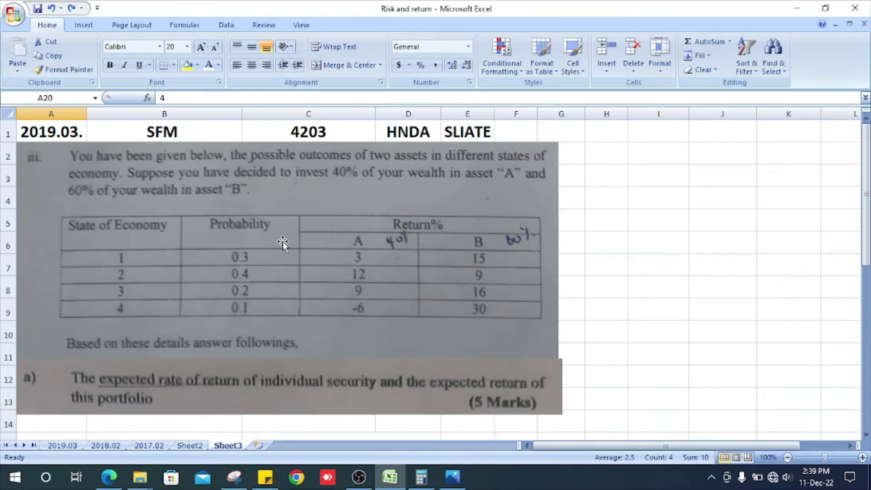
{"action": "key", "text": "ctrl+z"}
{"action": "scroll", "coordinate": [282, 241], "scroll_direction": "up", "scroll_amount": 2}
{"action": "key", "text": "ctrl+z"}
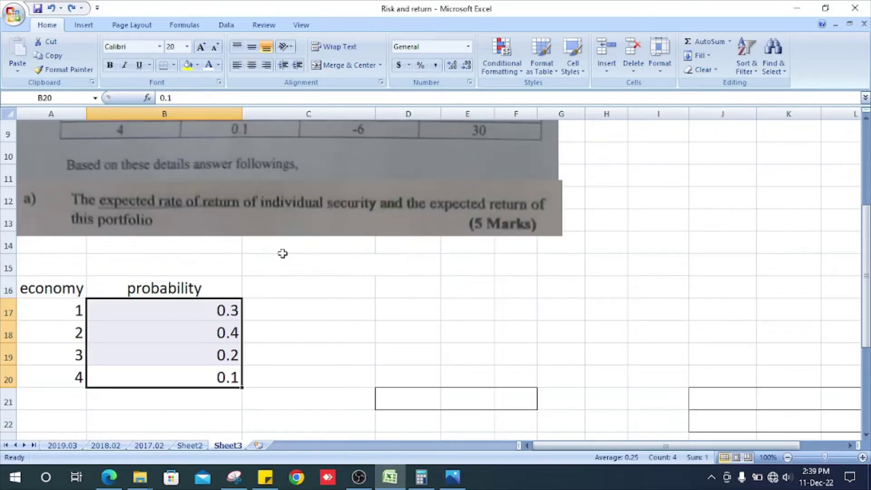
Step: Restore the cleared Return heading with the "A X" and "B y" return columns in C15:D20, matching the question's table
{"action": "scroll", "coordinate": [282, 254], "scroll_direction": "up", "scroll_amount": 2}
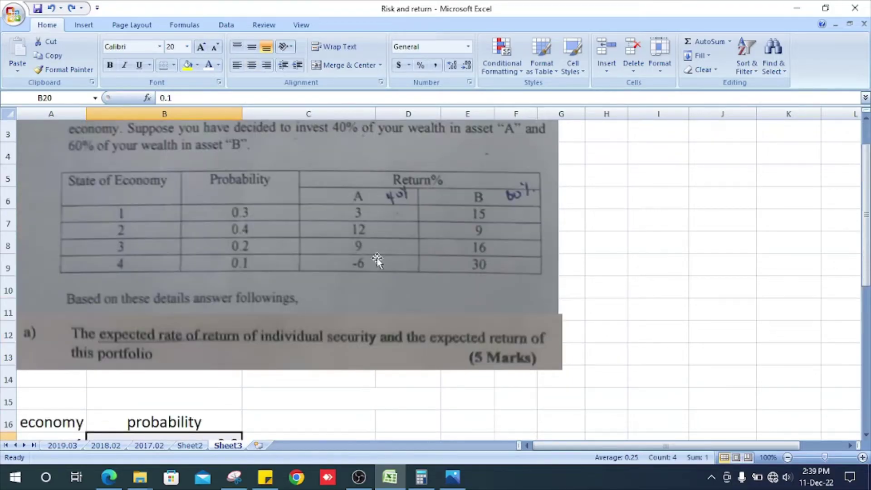
{"action": "key", "text": "ctrl+z"}
{"action": "key", "text": "ctrl+z"}
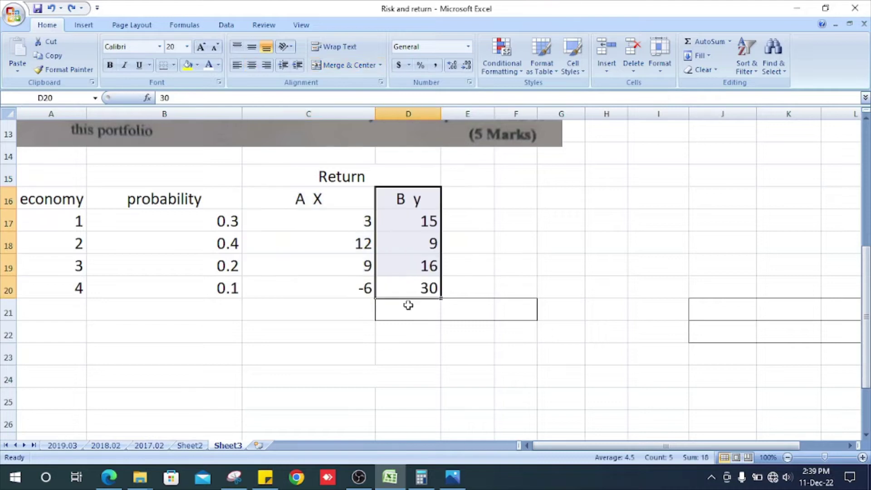
{"action": "scroll", "coordinate": [408, 305], "scroll_direction": "up", "scroll_amount": 4}
{"action": "scroll", "coordinate": [408, 305], "scroll_direction": "down", "scroll_amount": 4}
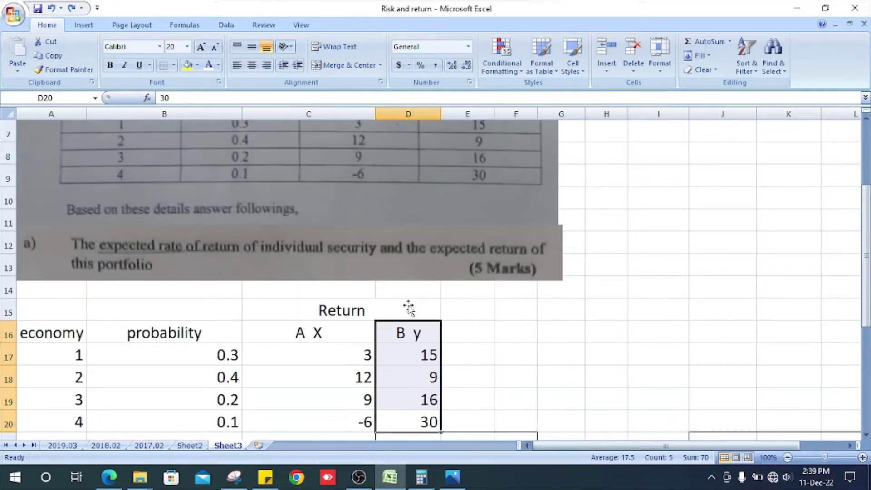
{"action": "scroll", "coordinate": [352, 312], "scroll_direction": "up", "scroll_amount": 4}
{"action": "scroll", "coordinate": [365, 291], "scroll_direction": "down", "scroll_amount": 4}
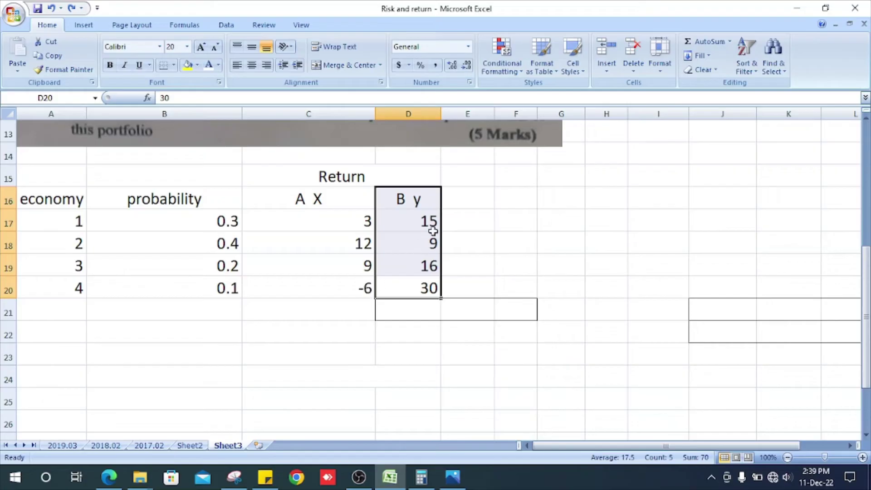
Step: Restore the cleared e(x) and e(y) columns in E16:F20, which multiply each probability by the return of A or B
{"action": "left_click", "coordinate": [471, 189]}
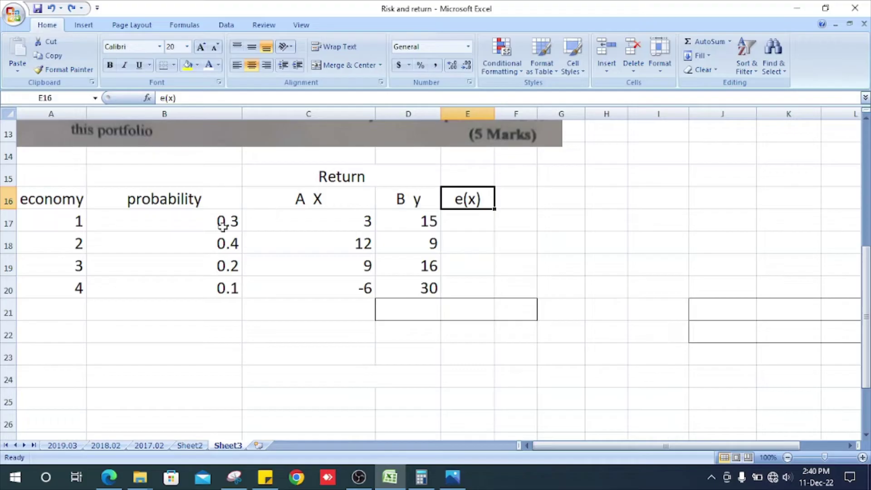
{"action": "key", "text": "Down"}
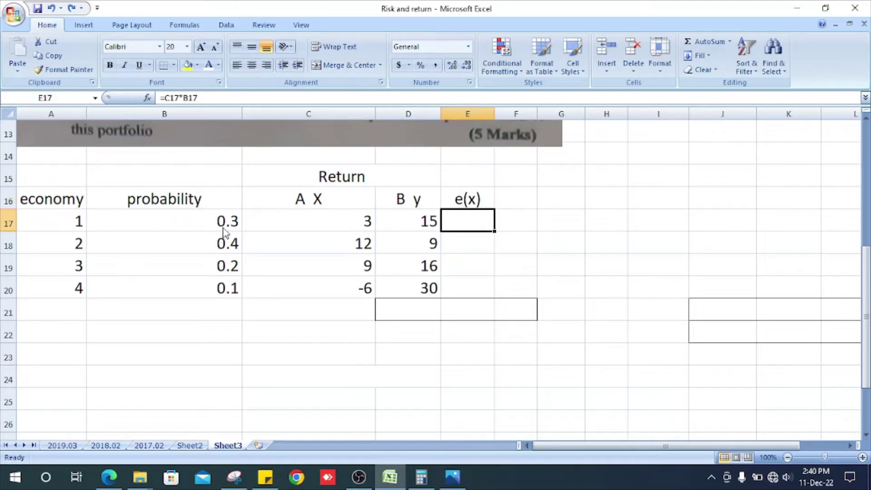
{"action": "left_click", "coordinate": [462, 409]}
{"action": "key", "text": "ctrl+z"}
{"action": "key", "text": "ctrl+z"}
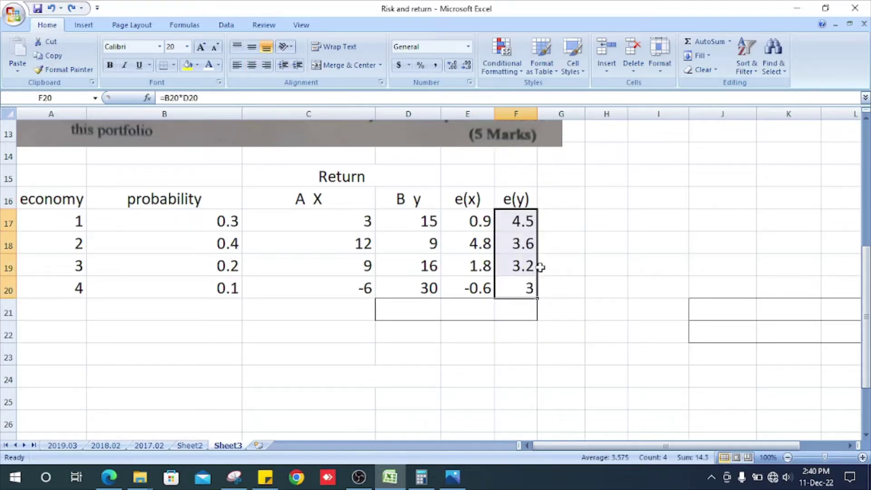
Step: Restore the "ex return" row with its column sums in D21:F21 and the deviation columns x-x' and y-y' in G16:H20
{"action": "key", "text": "ctrl+z"}
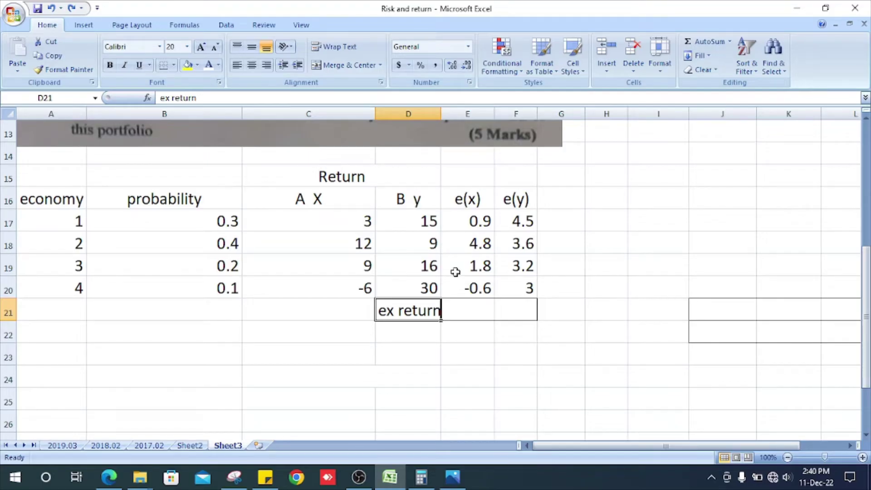
{"action": "key", "text": "ctrl+z"}
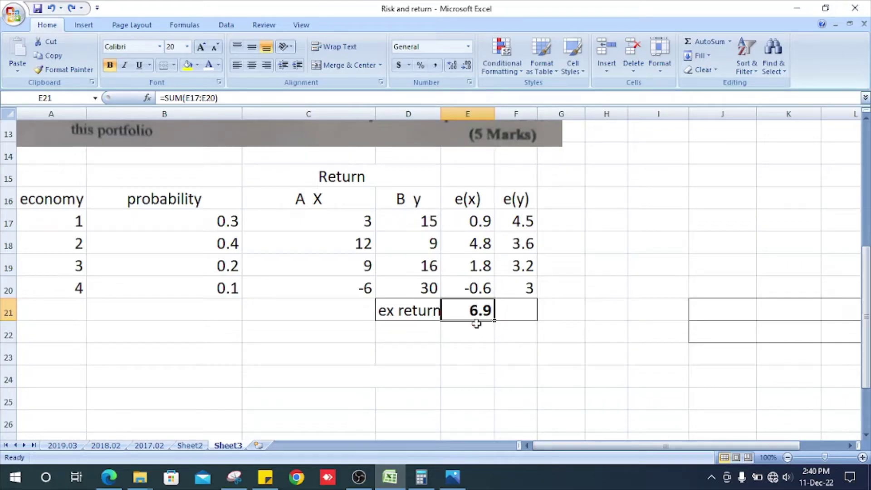
{"action": "key", "text": "ctrl+y"}
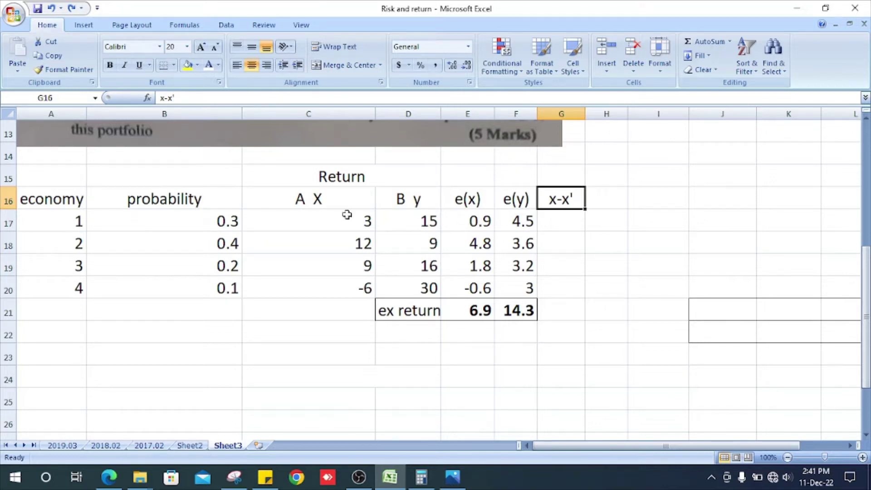
{"action": "key", "text": "ctrl+y"}
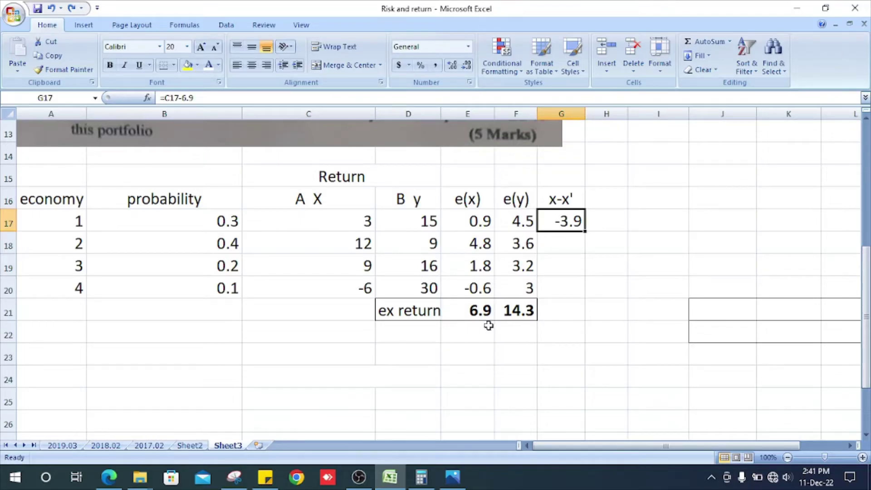
{"action": "key", "text": "ctrl+y"}
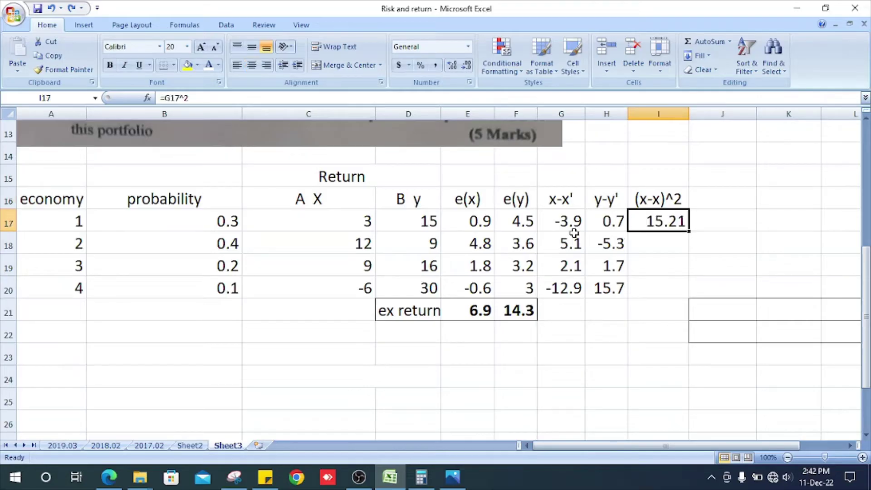
Step: Check the formula =G17^2 in I17 and restore the remaining squared deviations of the (x-x)^2 column in I18:I20
{"action": "double_click", "coordinate": [677, 222]}
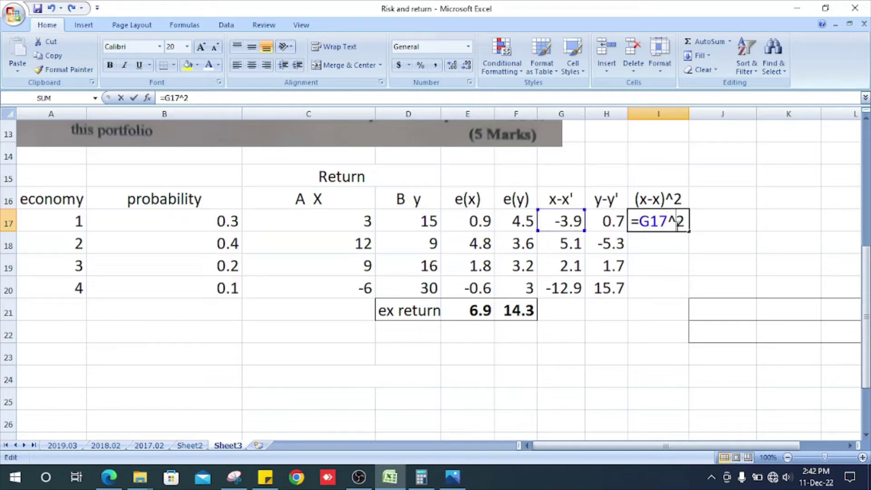
{"action": "key", "text": "Return"}
{"action": "left_click", "coordinate": [676, 225]}
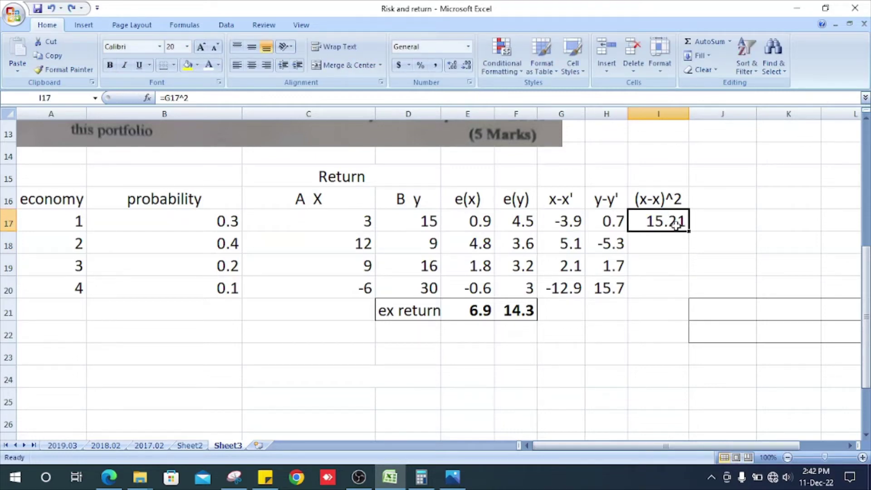
{"action": "key", "text": "ctrl+z"}
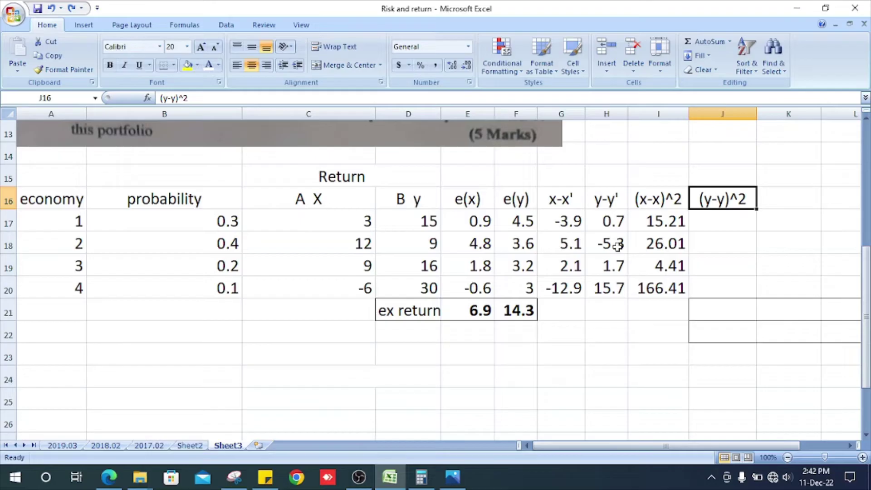
Step: Restore the squared deviations under (y-y)^2 in J17:J20, based on =H17^2, and the heading "A" in K15
{"action": "key", "text": "ctrl+y"}
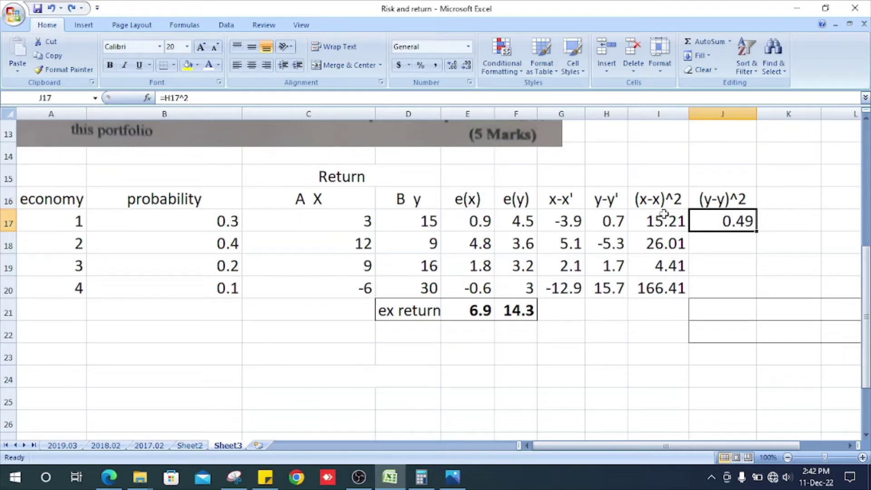
{"action": "key", "text": "ctrl+y"}
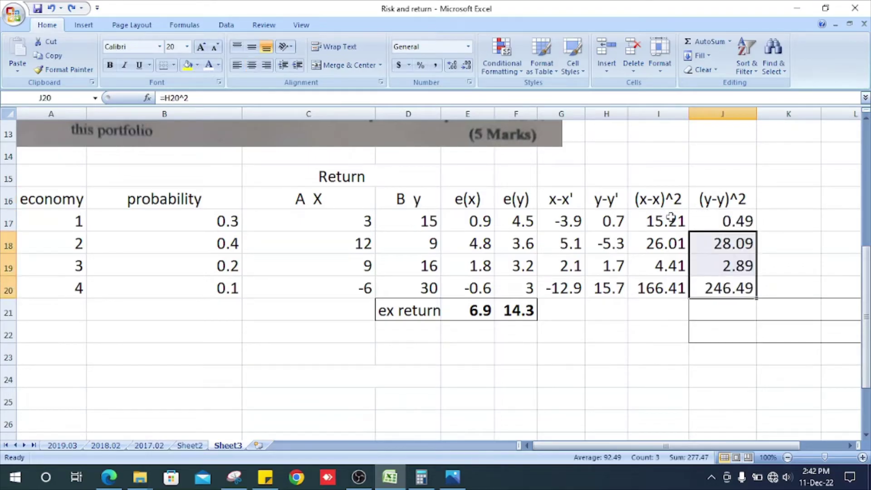
{"action": "key", "text": "ctrl+y"}
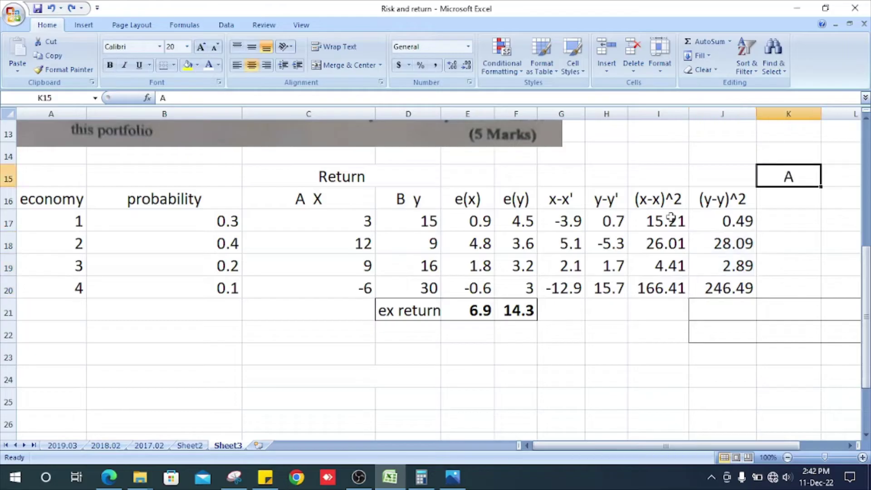
Step: Restore the headings "B" in L15 and P(x-x)^2 in K16, along with the formula =I17*B17 in K17
{"action": "key", "text": "Down"}
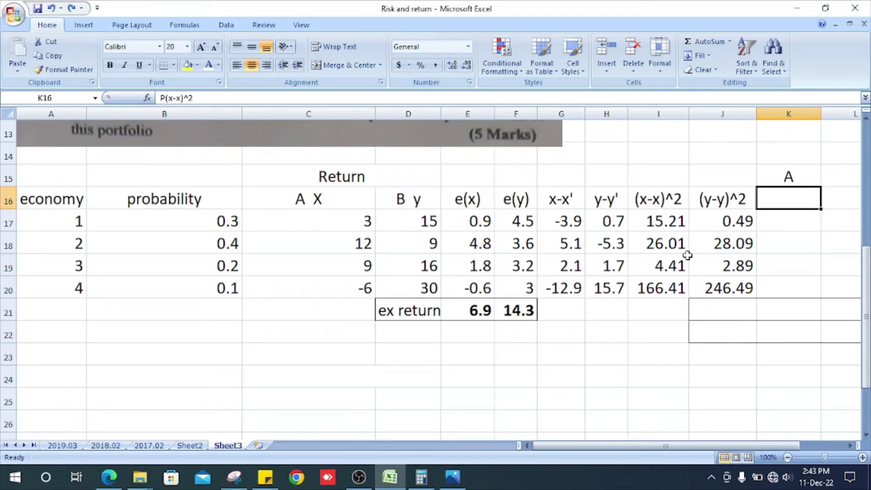
{"action": "key", "text": "Left"}
{"action": "key", "text": "Left"}
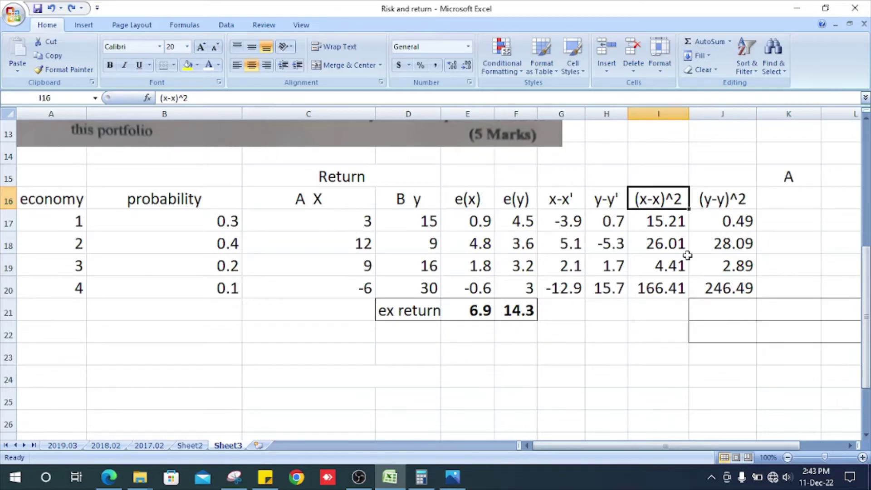
{"action": "key", "text": "Left"}
{"action": "key", "text": "Left"}
{"action": "key", "text": "Left"}
{"action": "key", "text": "Left"}
{"action": "key", "text": "Left"}
{"action": "key", "text": "Left"}
{"action": "key", "text": "Left"}
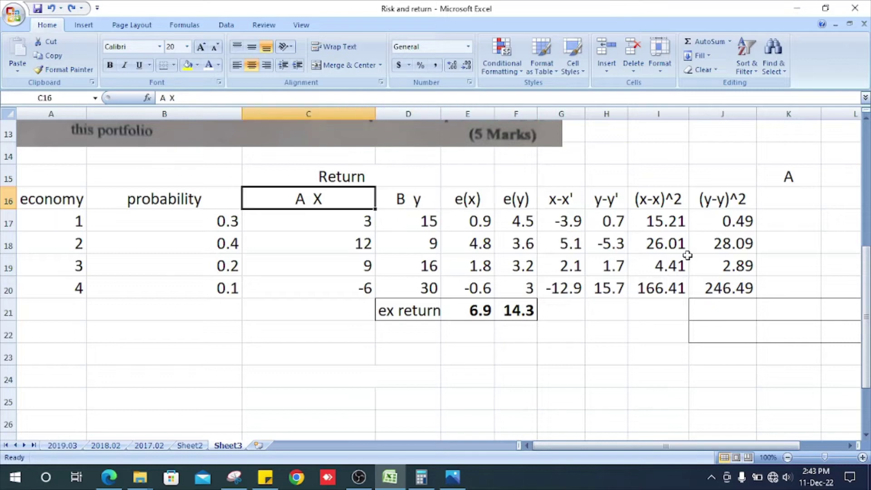
{"action": "key", "text": "ctrl+z"}
{"action": "key", "text": "ctrl+z"}
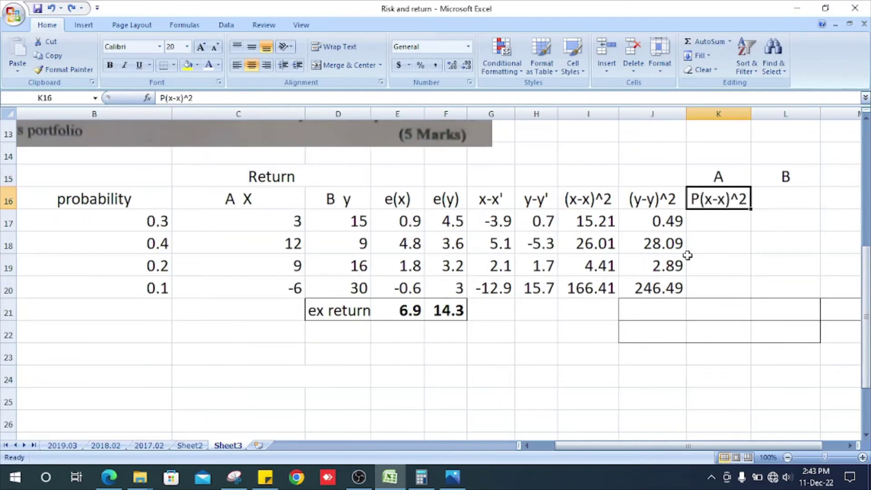
{"action": "key", "text": "ctrl+y"}
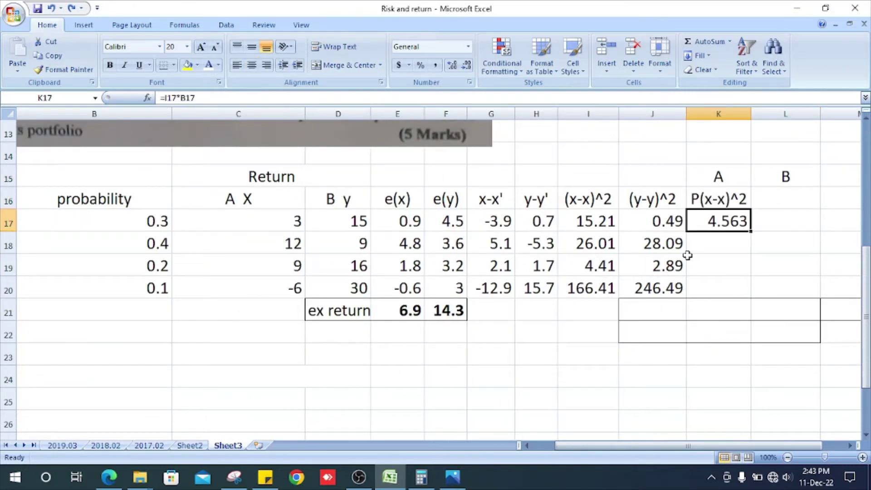
Step: Check the references in K17's formula =I17*B17 and restore the remaining P(x-x)^2 values in K18:K20
{"action": "key", "text": "Left"}
{"action": "key", "text": "Left"}
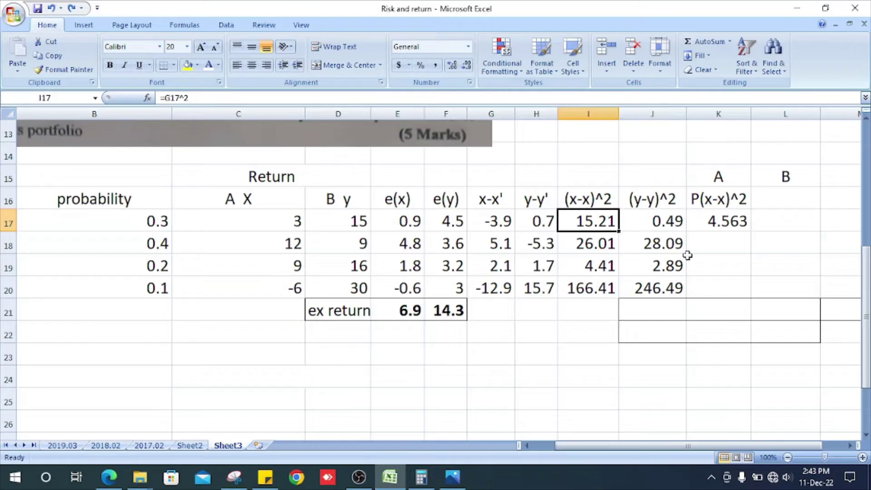
{"action": "double_click", "coordinate": [710, 227]}
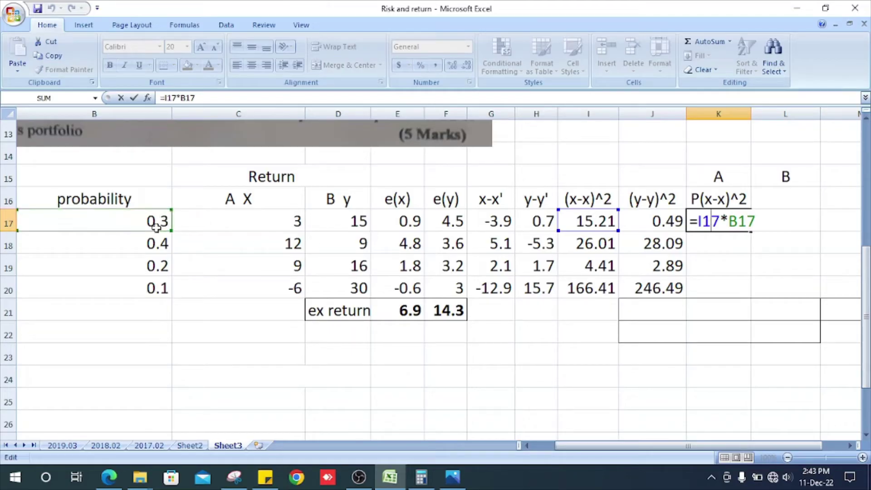
{"action": "key", "text": "Return"}
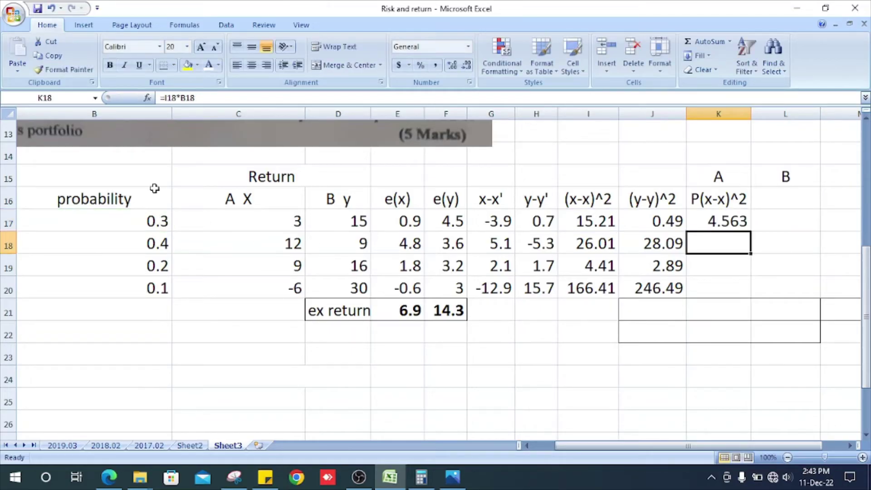
{"action": "key", "text": "ctrl+z"}
{"action": "key", "text": "ctrl+z"}
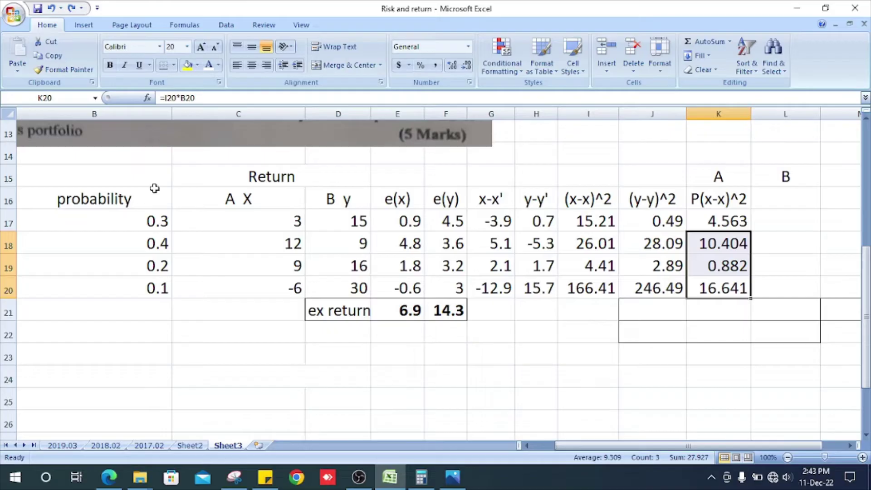
Step: Restore the heading P(y-y)^2 in L16 and the formula =J17*B17 in L17
{"action": "key", "text": "ctrl+z"}
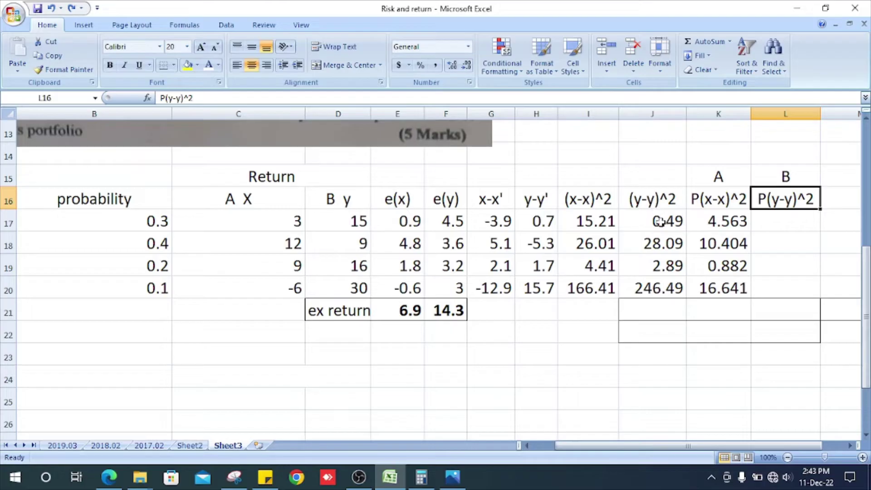
{"action": "key", "text": "Down"}
{"action": "key", "text": "Left"}
{"action": "key", "text": "Left"}
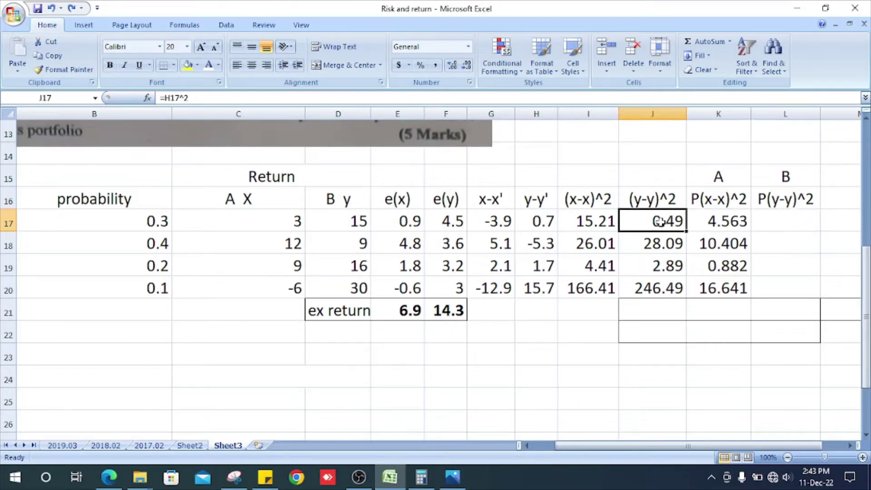
{"action": "key", "text": "Right"}
{"action": "key", "text": "Right"}
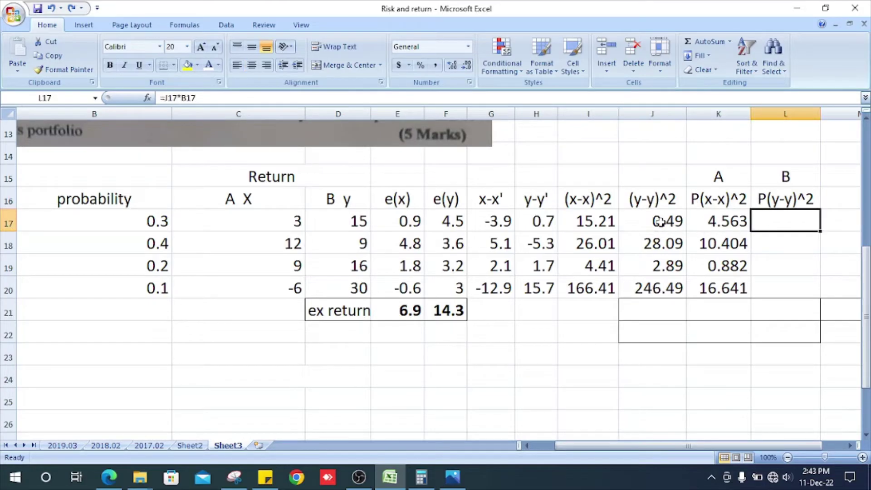
Step: Check the references in L17's formula =J17*B17 and restore the remaining P(y-y)^2 values in L18:L20
{"action": "double_click", "coordinate": [760, 224]}
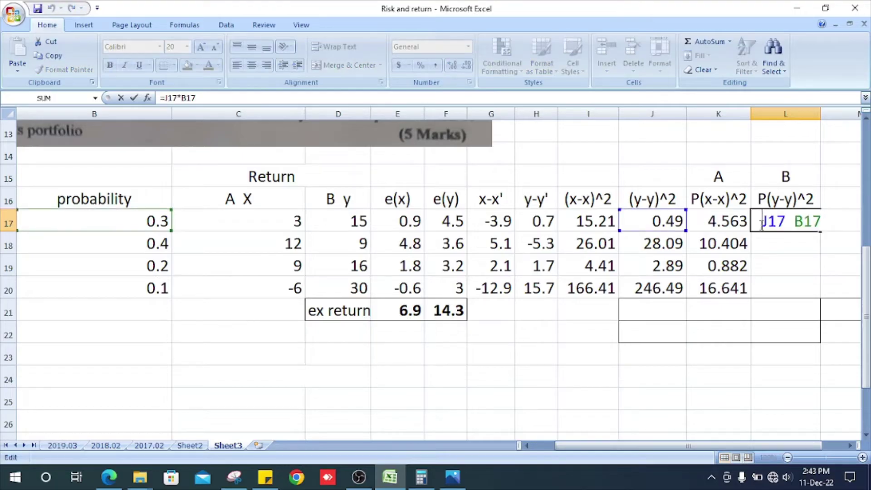
{"action": "key", "text": "Escape"}
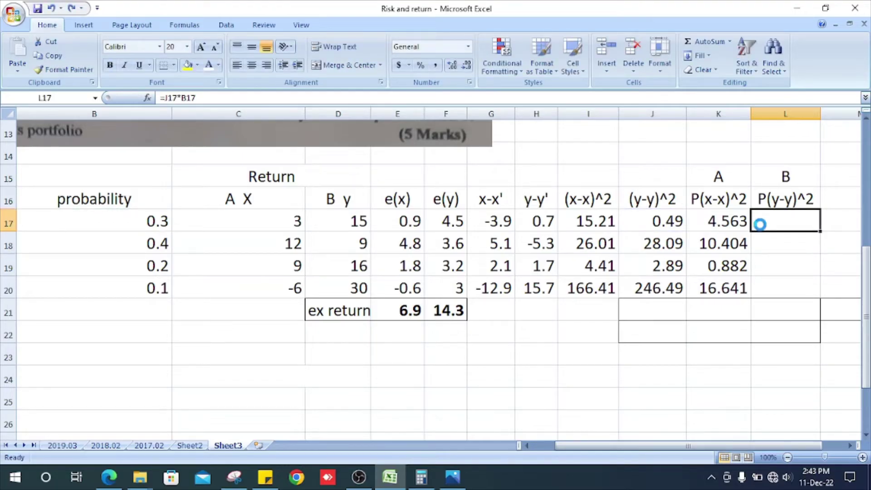
{"action": "double_click", "coordinate": [760, 224]}
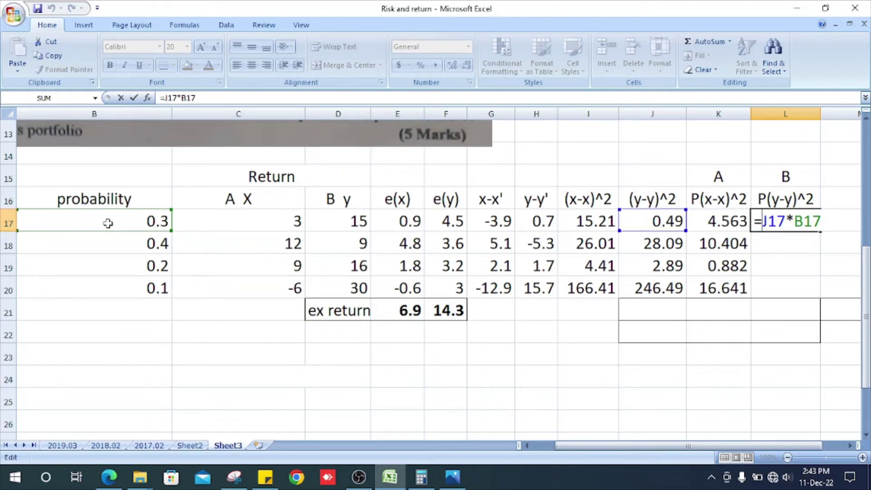
{"action": "key", "text": "Return"}
{"action": "key", "text": "ctrl+z"}
{"action": "key", "text": "ctrl+z"}
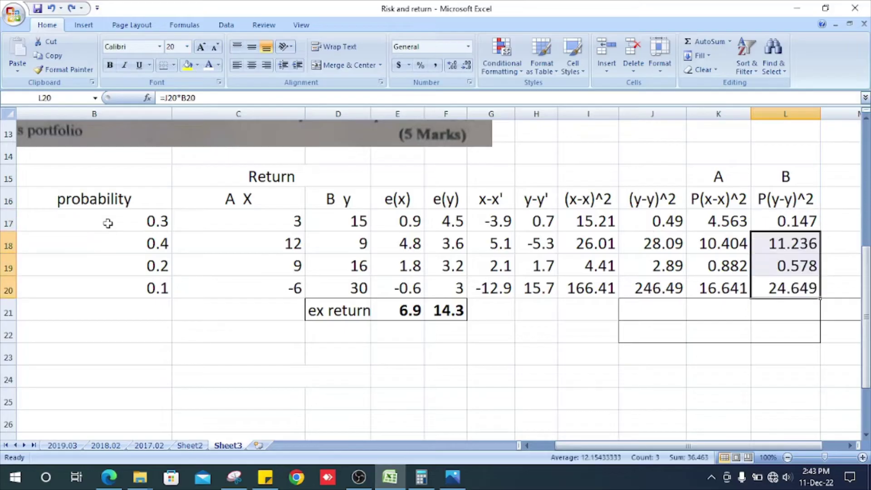
Step: Restore the label "Variance" in J21 and asset A's variance formula =SUM(K17:K20) in K21, checking its summed range
{"action": "key", "text": "ctrl+z"}
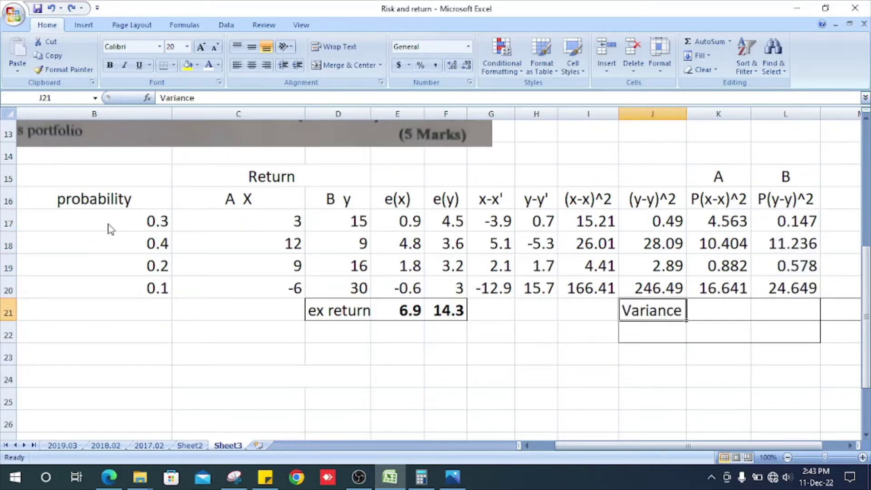
{"action": "key", "text": "ctrl+z"}
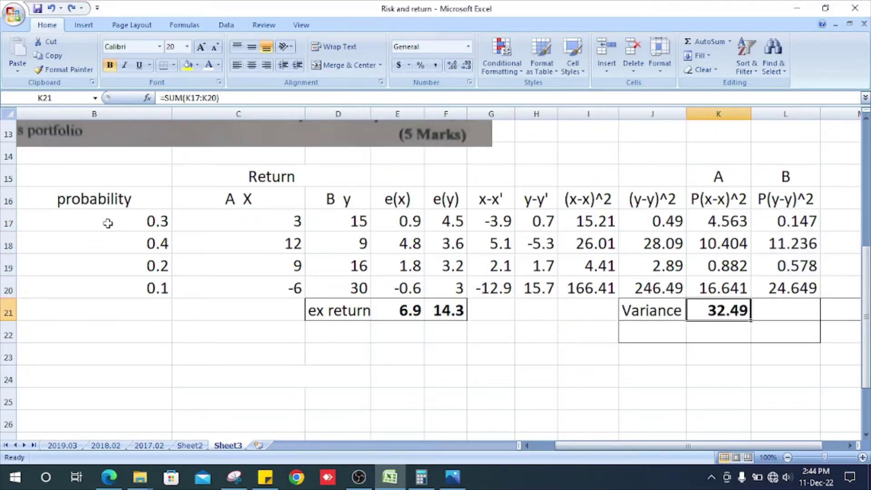
{"action": "double_click", "coordinate": [741, 312]}
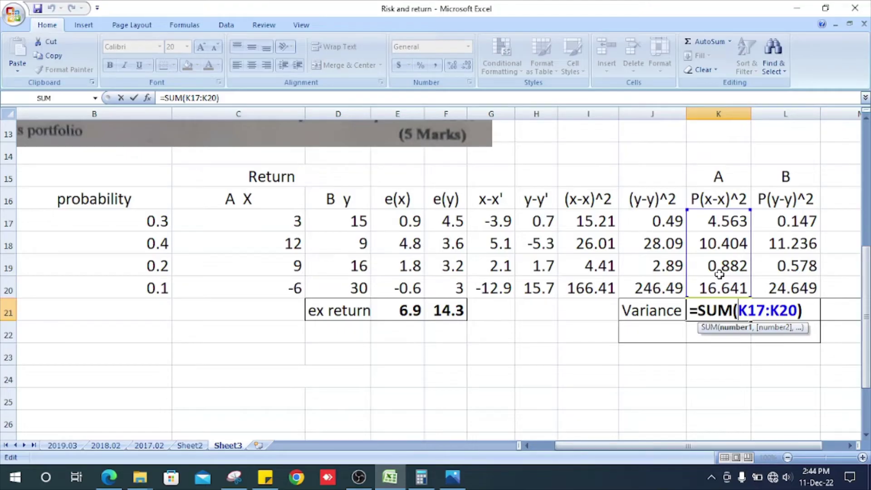
{"action": "key", "text": "Return"}
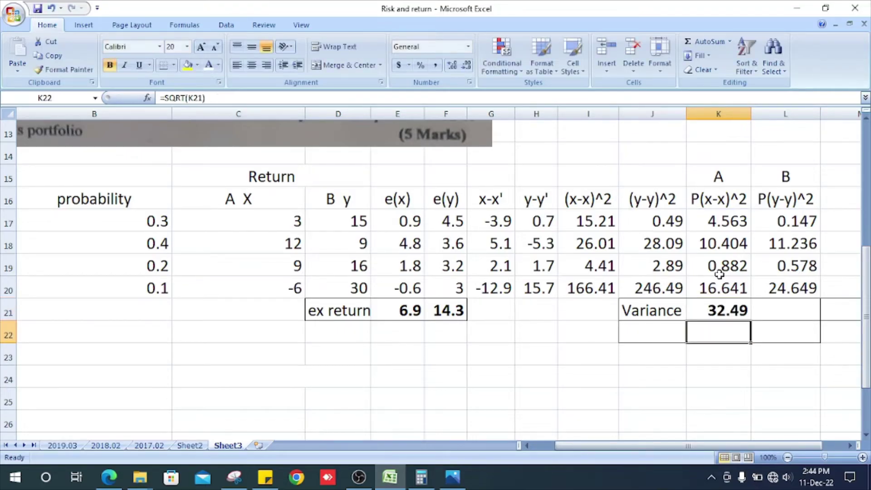
Step: Restore asset B's variance formula =SUM(L17:L20) in L21
{"action": "key", "text": "Up"}
{"action": "key", "text": "Right"}
{"action": "key", "text": "ctrl+z"}
{"action": "key", "text": "ctrl+z"}
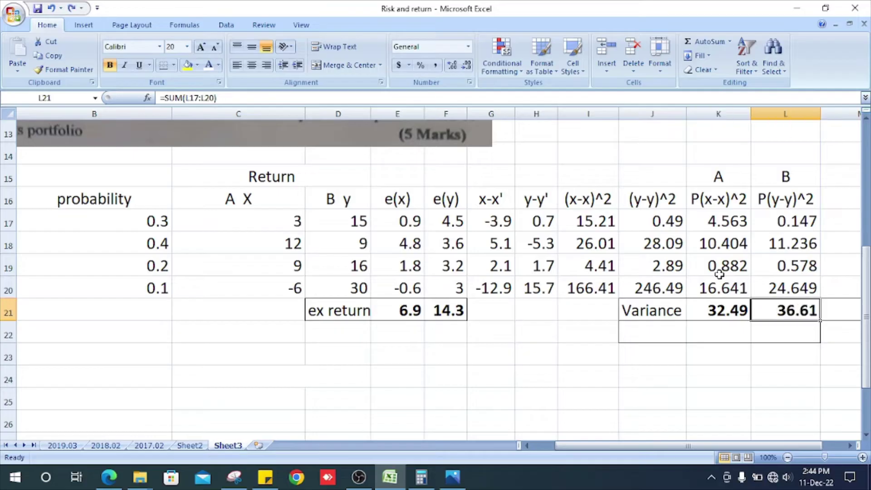
Step: Restore the "std div" row in J22:L22 and the heading (x-x')(y-y') in M16 with =G17*H17 in M17
{"action": "key", "text": "Down"}
{"action": "key", "text": "Left"}
{"action": "key", "text": "Left"}
{"action": "type", "text": "std div"}
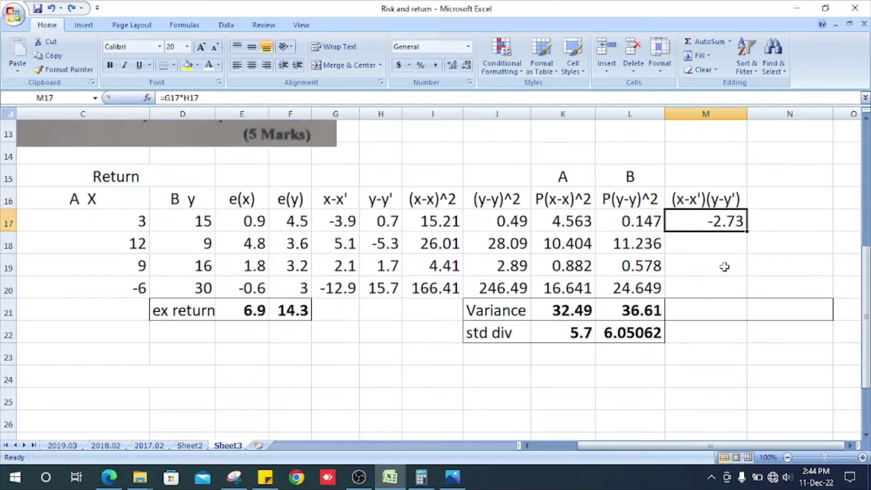
Step: Check the references in M17's formula =G17*H17 and fill the remaining (x-x')(y-y') cells M18:M20
{"action": "double_click", "coordinate": [728, 221]}
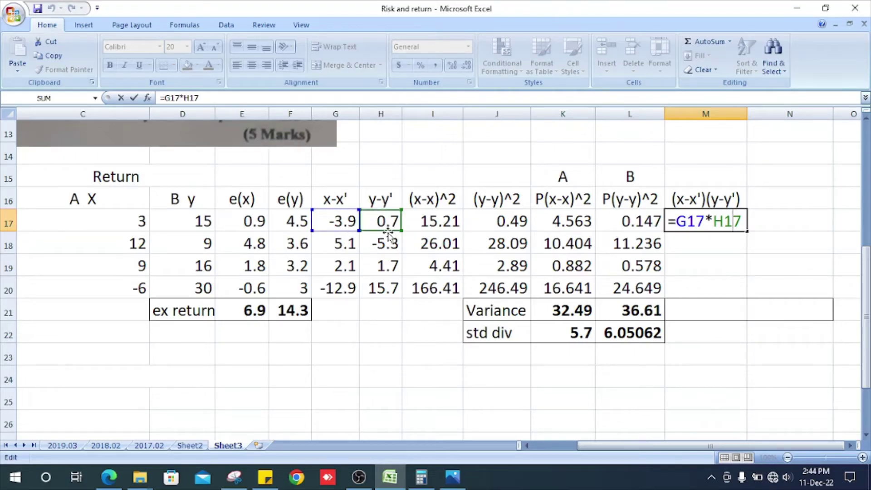
{"action": "key", "text": "Return"}
{"action": "key", "text": "Up"}
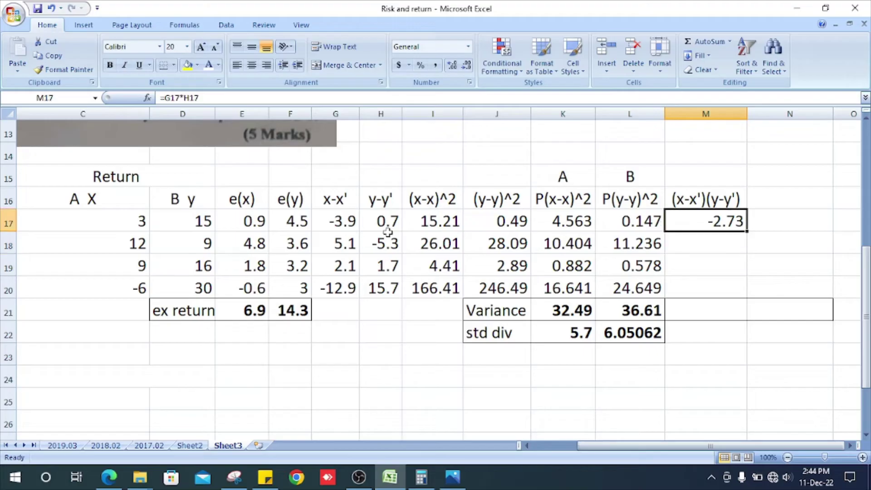
{"action": "key", "text": "ctrl+c"}
{"action": "key", "text": "Down"}
{"action": "key", "text": "Down"}
{"action": "key", "text": "Down"}
{"action": "key", "text": "shift+Up"}
{"action": "key", "text": "shift+Up"}
{"action": "key", "text": "Return"}
Step: Restore the label "covariance" in M21 and the P(x-x')(y-y') heading in N16 with =B17*M17 in N17, checking its references
{"action": "key", "text": "Down"}
{"action": "type", "text": "covariance"}
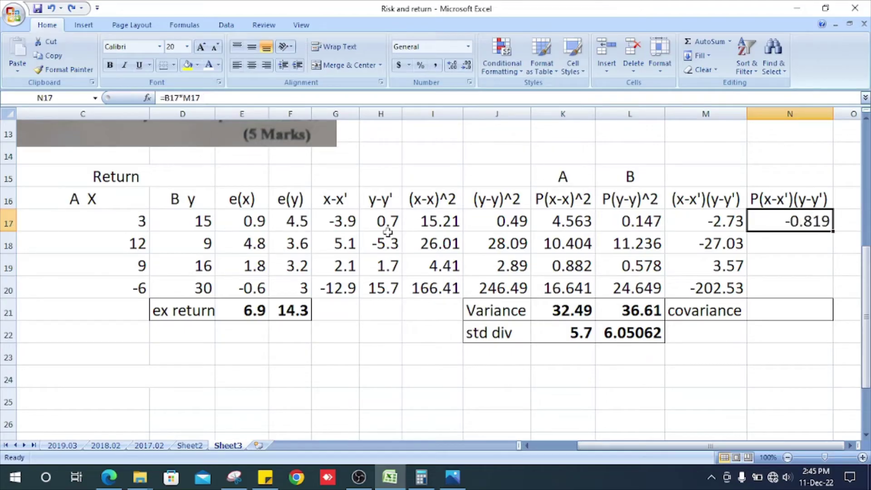
{"action": "double_click", "coordinate": [799, 221]}
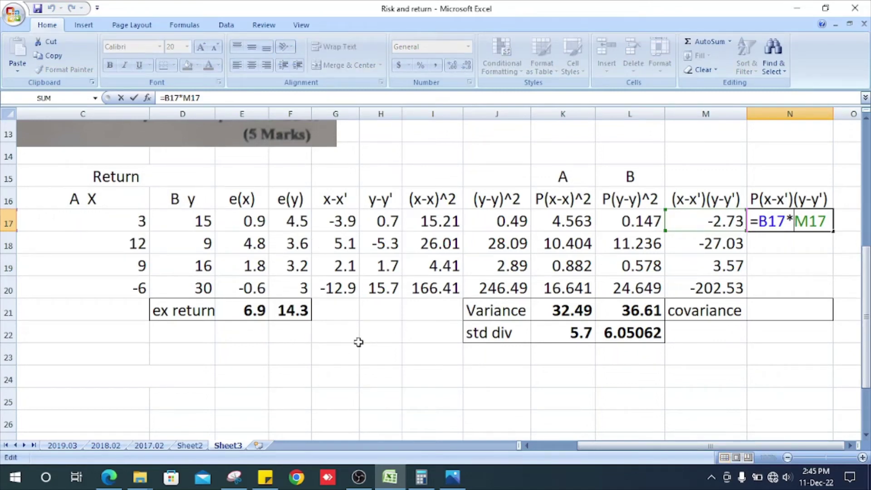
{"action": "key", "text": "Left"}
{"action": "key", "text": "Left"}
{"action": "key", "text": "Left"}
{"action": "left_click_drag", "start_coordinate": [617, 445], "coordinate": [571, 457]}
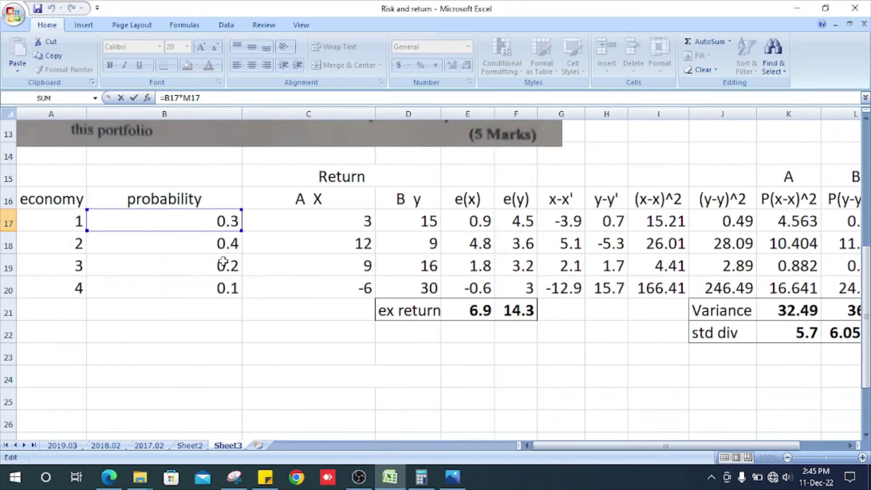
{"action": "key", "text": "Return"}
{"action": "key", "text": "Up"}
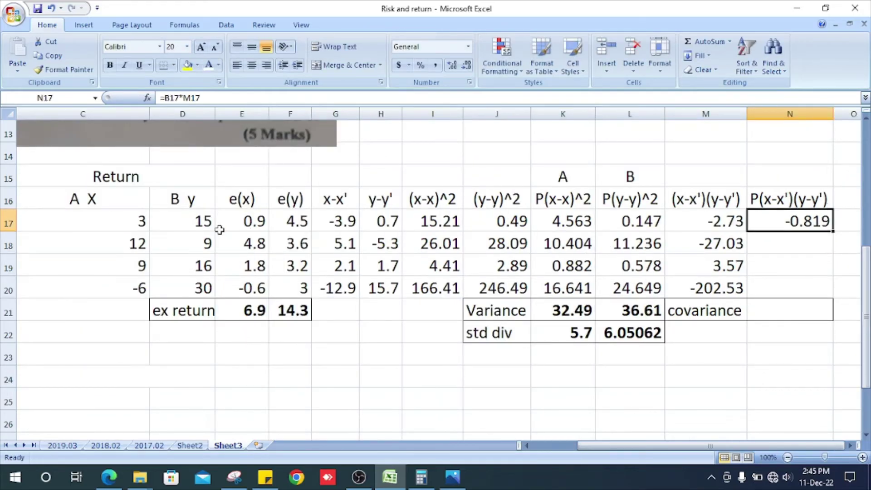
Step: Restore the remaining P(x-x')(y-y') values in N18:N20 and the covariance formula =SUM(N17:N20) in N21
{"action": "key", "text": "ctrl+z"}
{"action": "key", "text": "ctrl+z"}
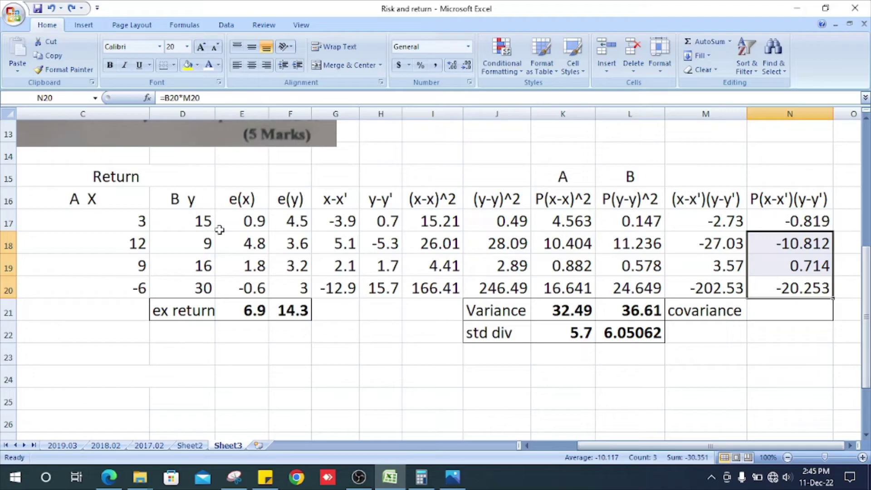
{"action": "left_click", "coordinate": [821, 223]}
{"action": "key", "text": "ctrl+z"}
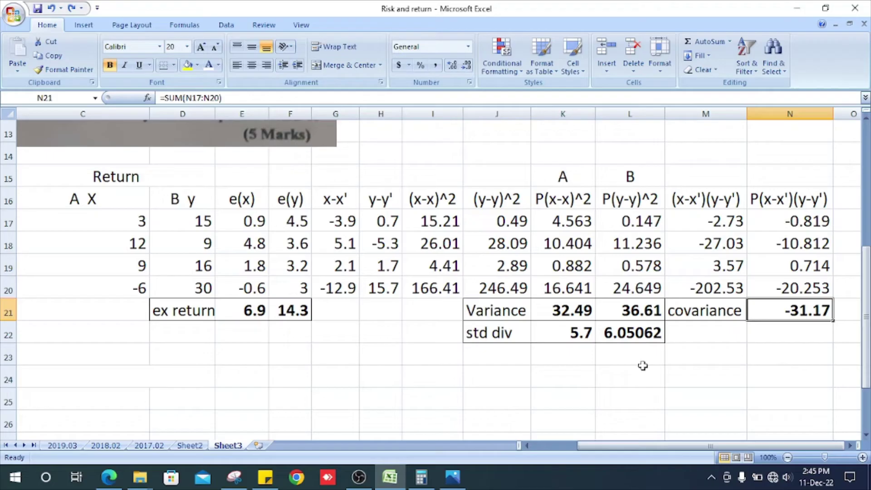
Step: Review question a) and restore the label "expected port folio =" in B24 with the expression (6.9 x 0.40) + (14.3 x 0.60) in C24
{"action": "left_click_drag", "start_coordinate": [626, 445], "coordinate": [582, 445]}
{"action": "scroll", "coordinate": [451, 367], "scroll_direction": "up", "scroll_amount": 4}
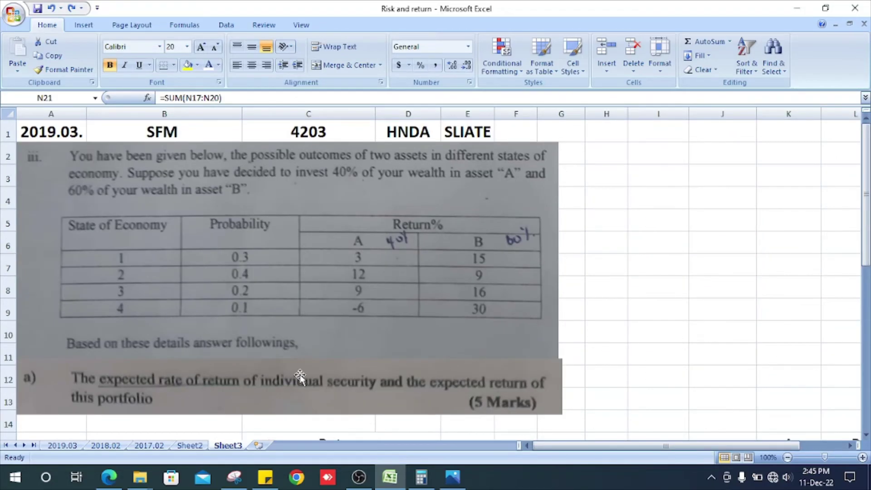
{"action": "scroll", "coordinate": [352, 309], "scroll_direction": "down", "scroll_amount": 2}
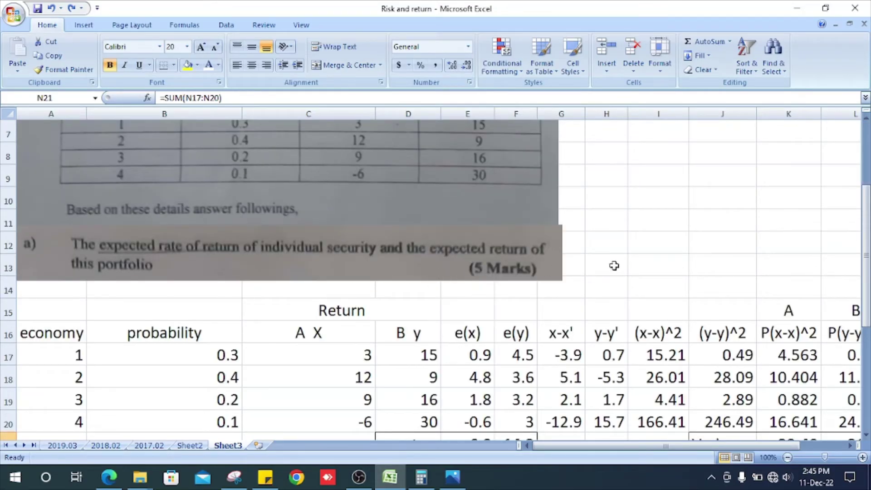
{"action": "scroll", "coordinate": [276, 206], "scroll_direction": "down", "scroll_amount": 2}
{"action": "scroll", "coordinate": [536, 305], "scroll_direction": "down", "scroll_amount": 2}
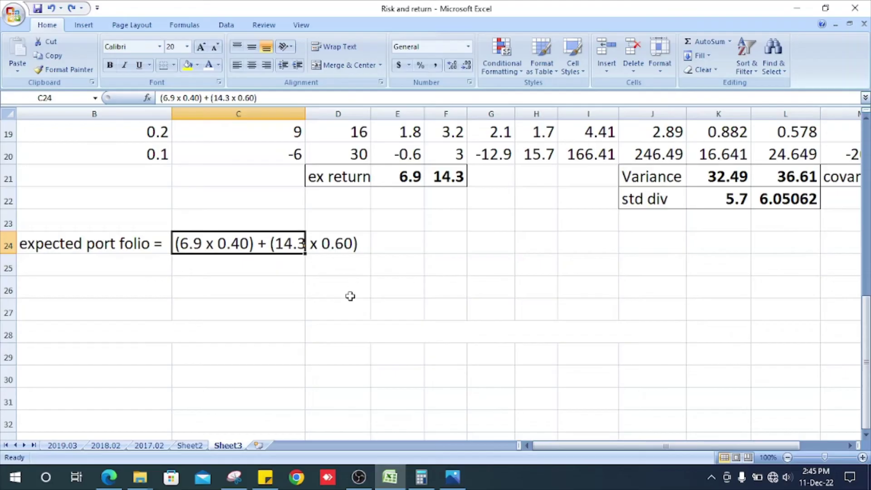
Step: Compare the expected portfolio expression in row 24 with the individual expected returns and the question's investment percentages for assets A and B
{"action": "scroll", "coordinate": [338, 295], "scroll_direction": "up", "scroll_amount": 2}
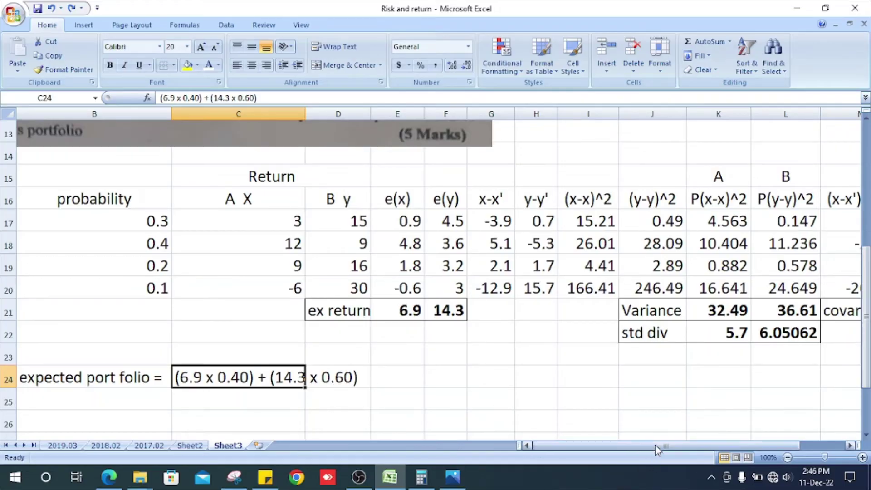
{"action": "left_click_drag", "start_coordinate": [655, 444], "coordinate": [680, 425]}
{"action": "scroll", "coordinate": [379, 278], "scroll_direction": "up", "scroll_amount": 4}
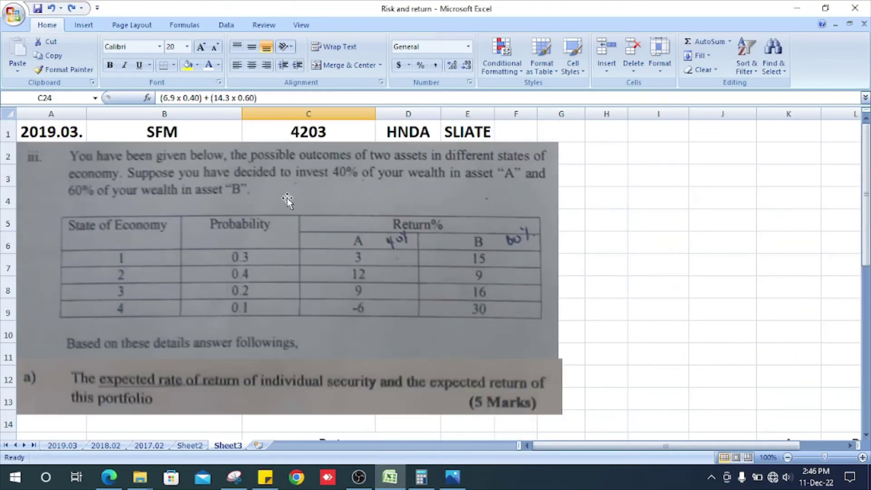
{"action": "scroll", "coordinate": [359, 183], "scroll_direction": "down", "scroll_amount": 4}
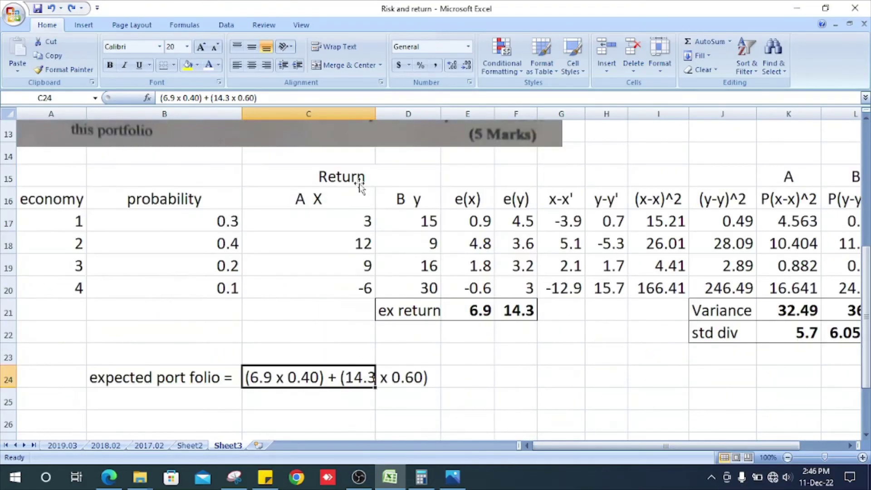
{"action": "left_click", "coordinate": [449, 368]}
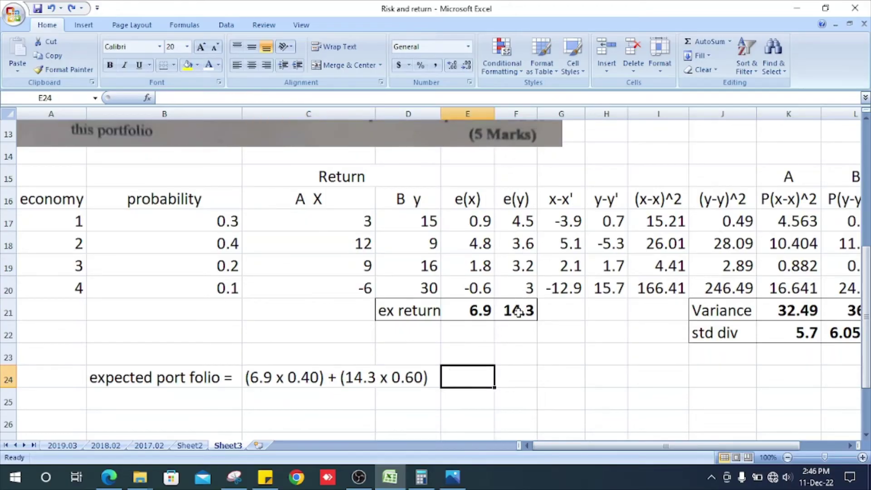
{"action": "scroll", "coordinate": [453, 313], "scroll_direction": "up", "scroll_amount": 4}
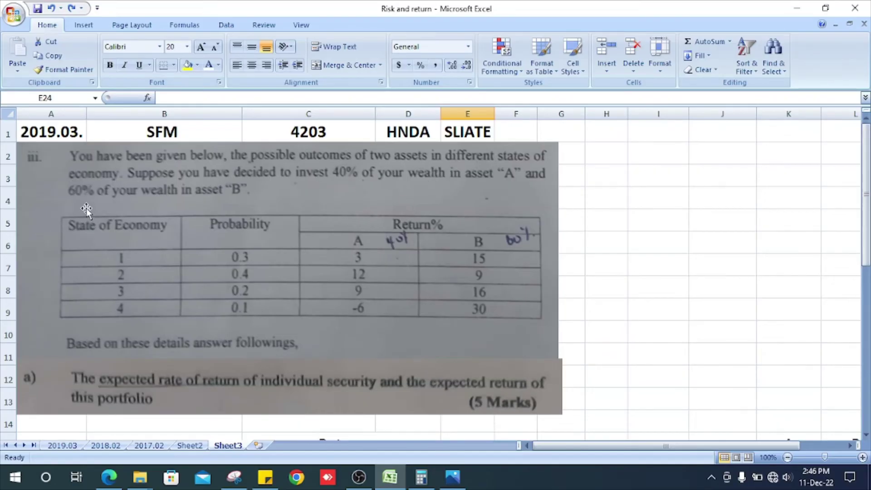
{"action": "scroll", "coordinate": [87, 202], "scroll_direction": "down", "scroll_amount": 4}
{"action": "scroll", "coordinate": [86, 201], "scroll_direction": "down", "scroll_amount": 2}
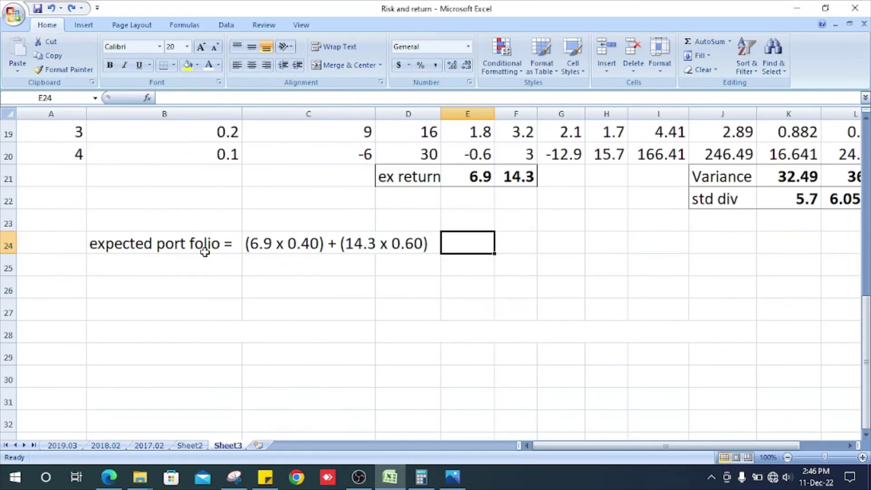
Step: Undo the widening of column B and restore the expected portfolio return formula =(6.9*0.4)+(14.3*0.6) in C25
{"action": "key", "text": "ctrl+z"}
{"action": "key", "text": "ctrl+z"}
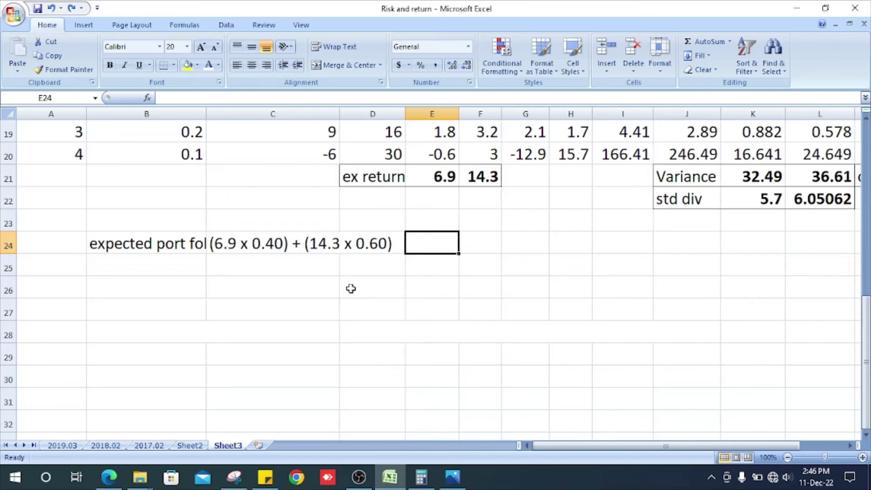
{"action": "key", "text": "ctrl+z"}
{"action": "key", "text": "ctrl+z"}
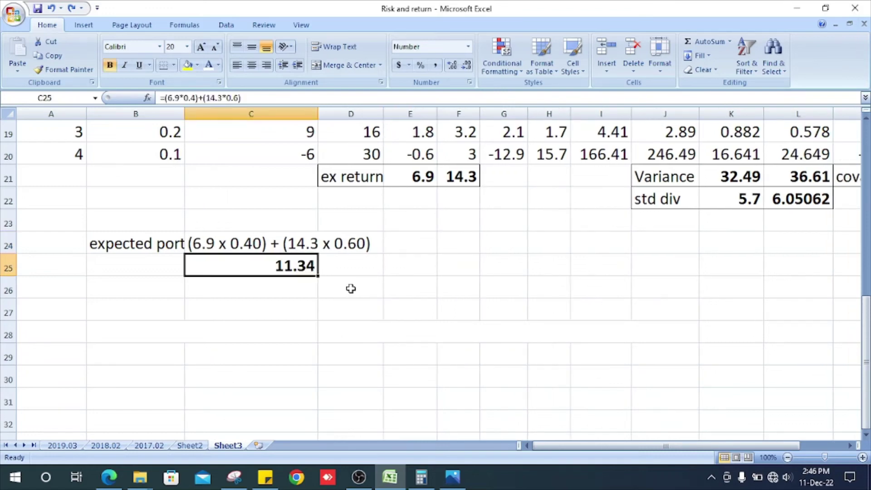
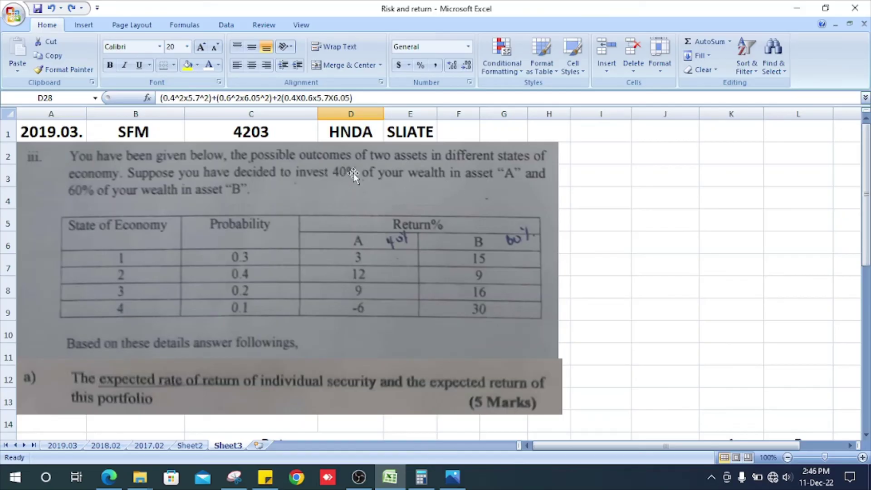
Step: Compare the portfolio standard deviation expression in row 28 with the variance, standard deviation and covariance columns of assets A and B
{"action": "scroll", "coordinate": [353, 175], "scroll_direction": "down", "scroll_amount": 6}
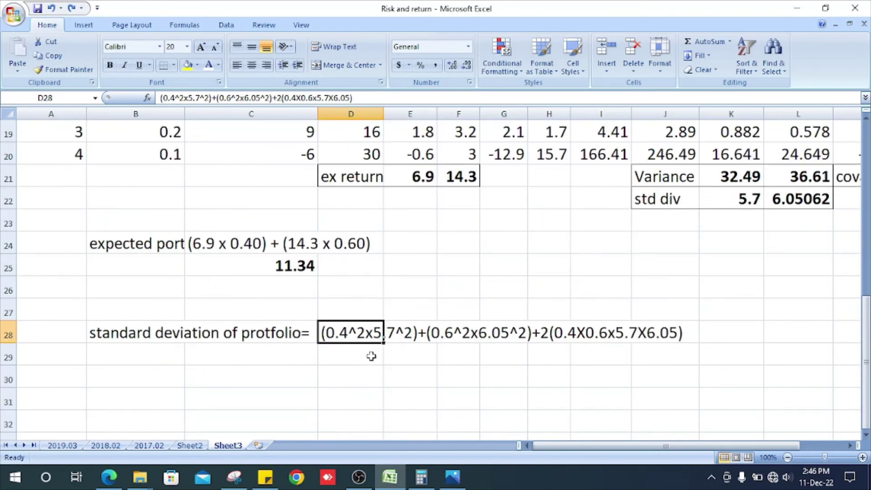
{"action": "left_click", "coordinate": [385, 360]}
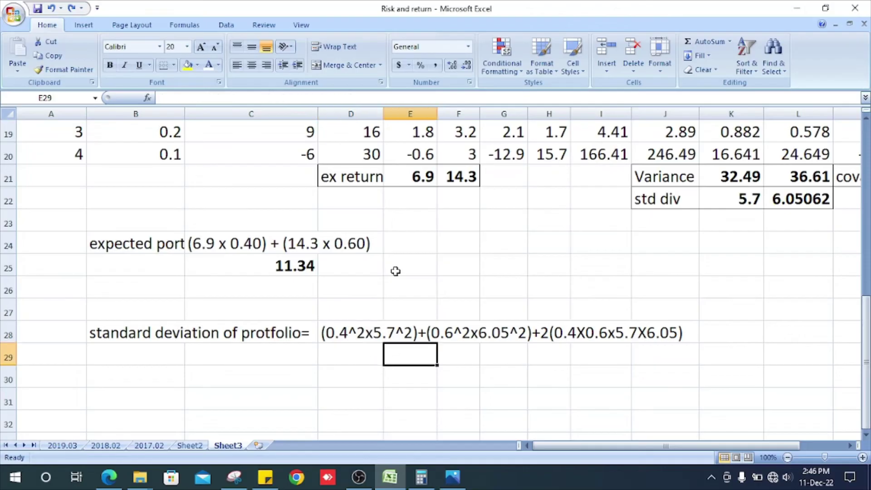
{"action": "scroll", "coordinate": [791, 219], "scroll_direction": "up", "scroll_amount": 2}
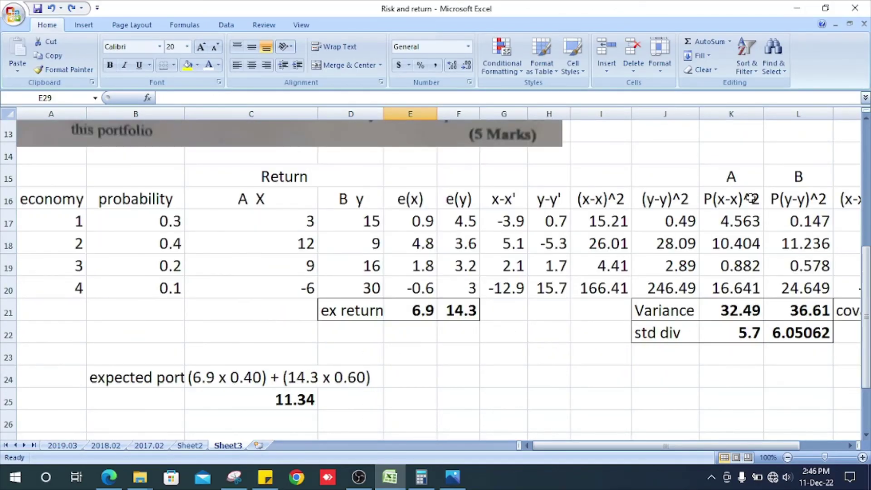
{"action": "scroll", "coordinate": [744, 328], "scroll_direction": "down", "scroll_amount": 2}
{"action": "scroll", "coordinate": [746, 317], "scroll_direction": "up", "scroll_amount": 2}
{"action": "scroll", "coordinate": [739, 259], "scroll_direction": "down", "scroll_amount": 2}
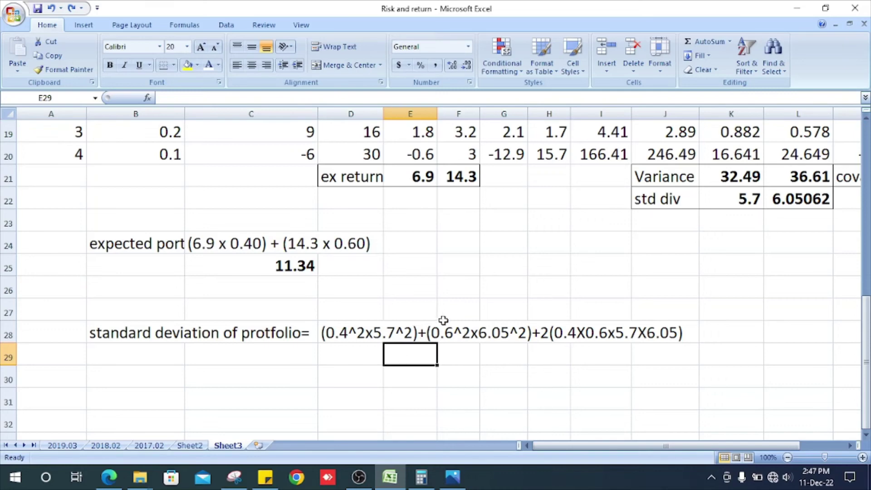
{"action": "scroll", "coordinate": [514, 301], "scroll_direction": "up", "scroll_amount": 2}
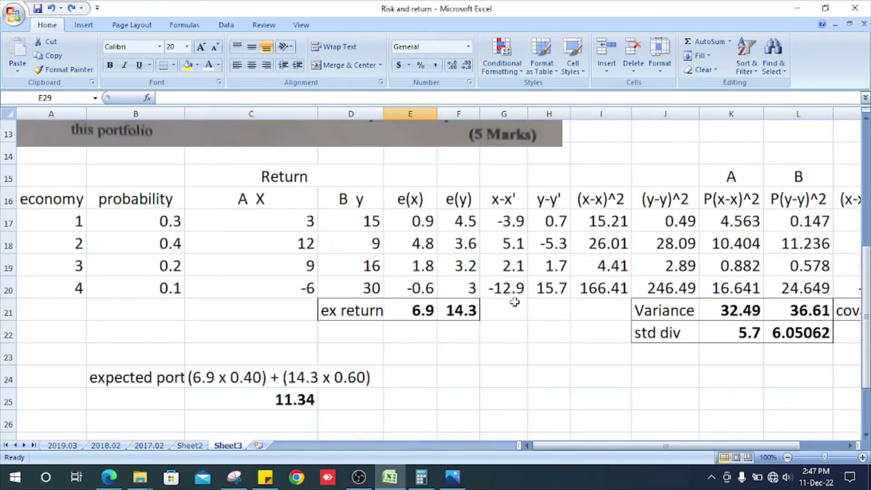
{"action": "scroll", "coordinate": [514, 301], "scroll_direction": "down", "scroll_amount": 2}
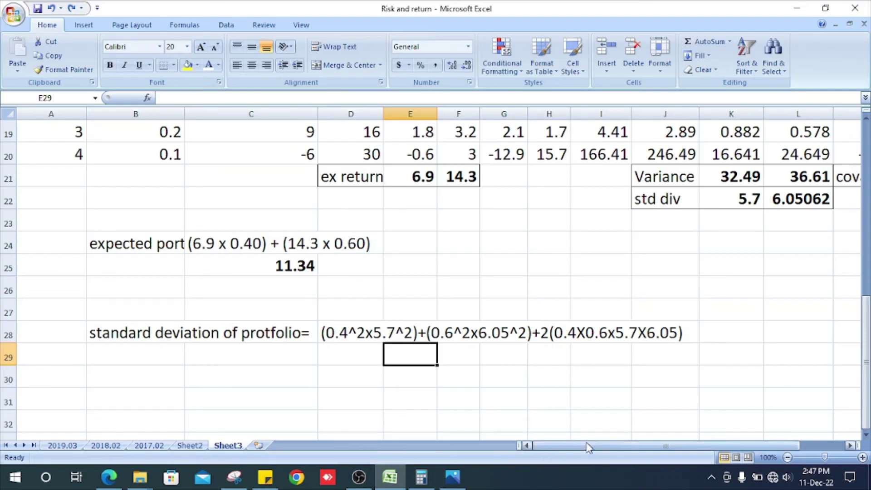
{"action": "left_click_drag", "start_coordinate": [590, 446], "coordinate": [630, 449]}
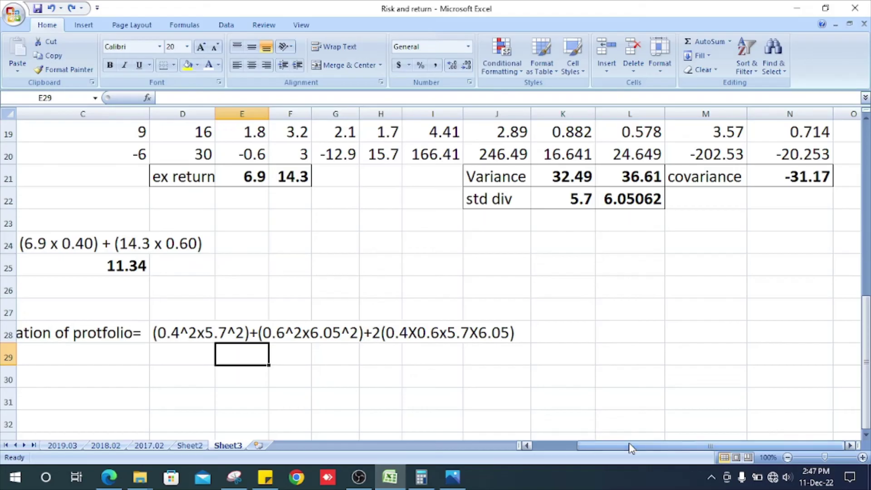
{"action": "scroll", "coordinate": [627, 411], "scroll_direction": "up", "scroll_amount": 4}
{"action": "scroll", "coordinate": [627, 415], "scroll_direction": "down", "scroll_amount": 2}
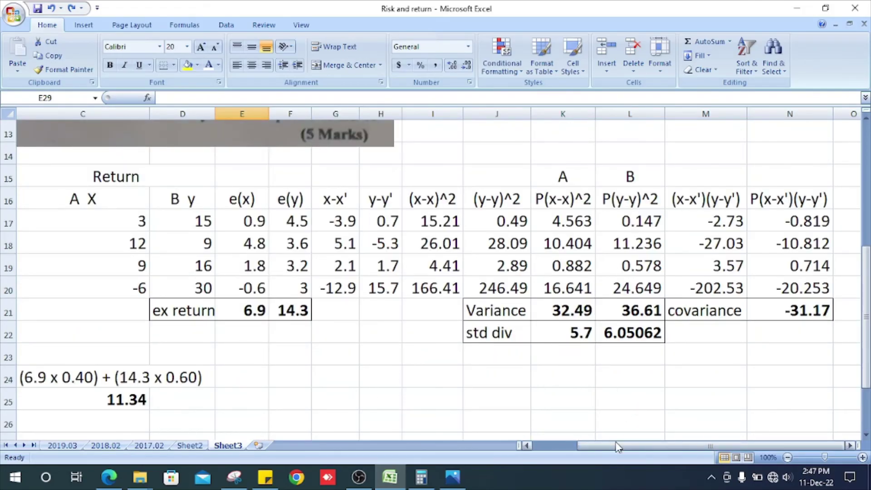
{"action": "left_click_drag", "start_coordinate": [617, 447], "coordinate": [500, 427]}
{"action": "scroll", "coordinate": [356, 340], "scroll_direction": "down", "scroll_amount": 2}
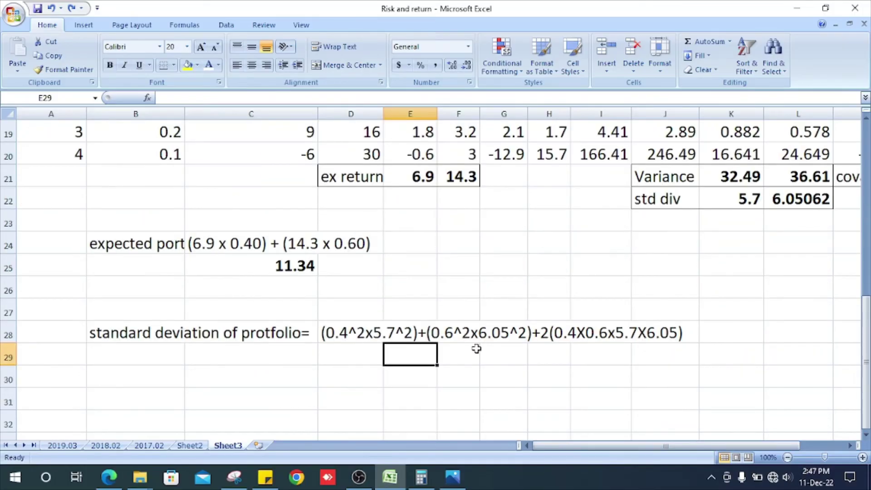
Step: Check the weights and deviations in the row 28 expression against the question's investment percentages and the std div values for both assets
{"action": "left_click", "coordinate": [503, 336]}
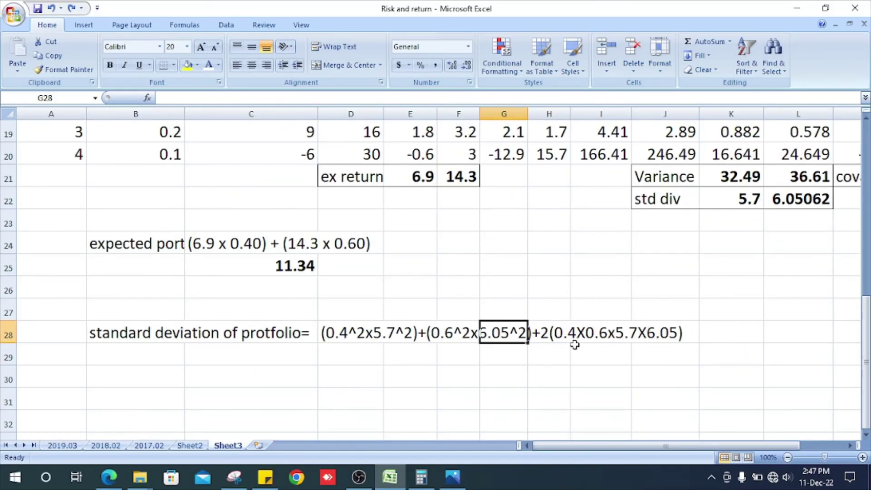
{"action": "scroll", "coordinate": [575, 345], "scroll_direction": "up", "scroll_amount": 6}
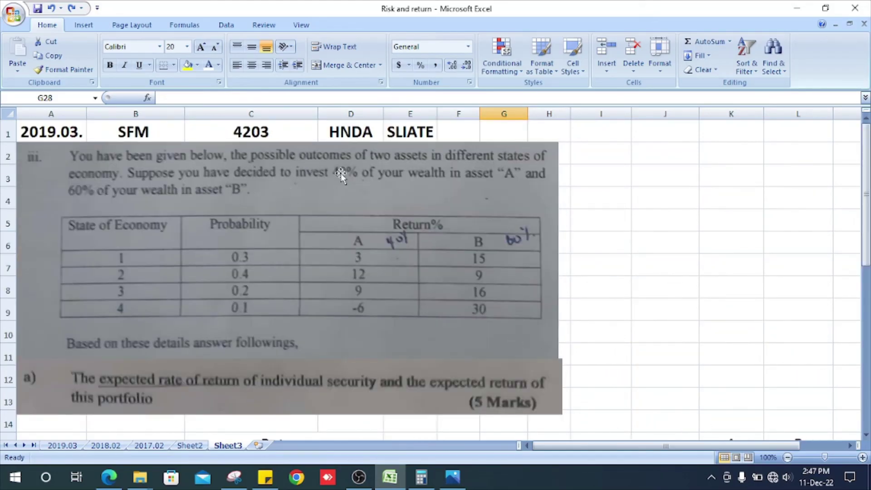
{"action": "scroll", "coordinate": [361, 178], "scroll_direction": "down", "scroll_amount": 6}
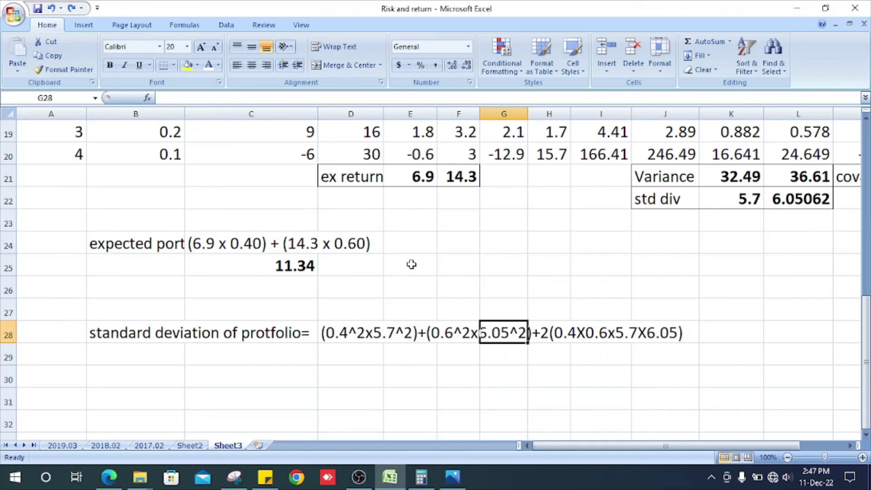
{"action": "scroll", "coordinate": [411, 264], "scroll_direction": "up", "scroll_amount": 6}
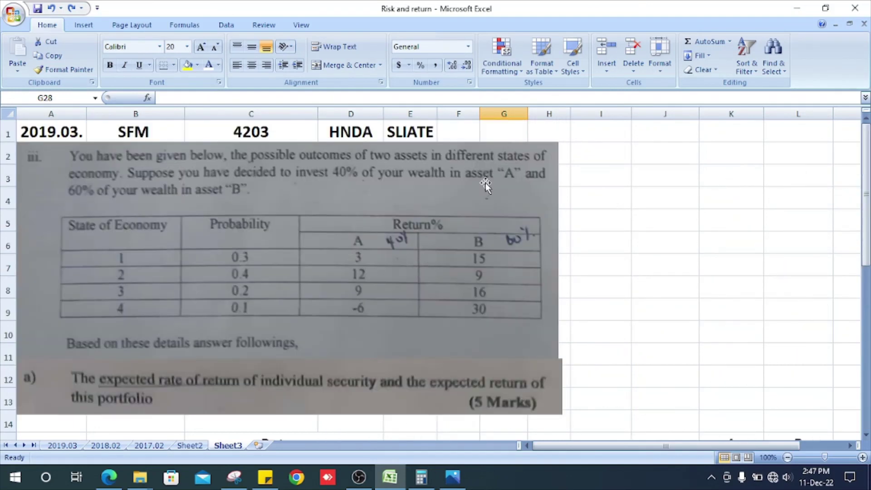
{"action": "scroll", "coordinate": [91, 205], "scroll_direction": "down", "scroll_amount": 6}
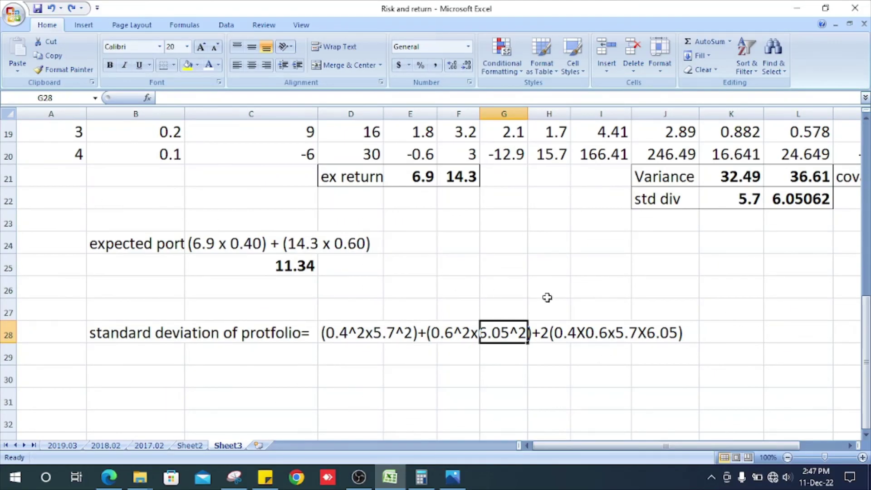
{"action": "scroll", "coordinate": [745, 248], "scroll_direction": "up", "scroll_amount": 4}
{"action": "scroll", "coordinate": [745, 248], "scroll_direction": "down", "scroll_amount": 2}
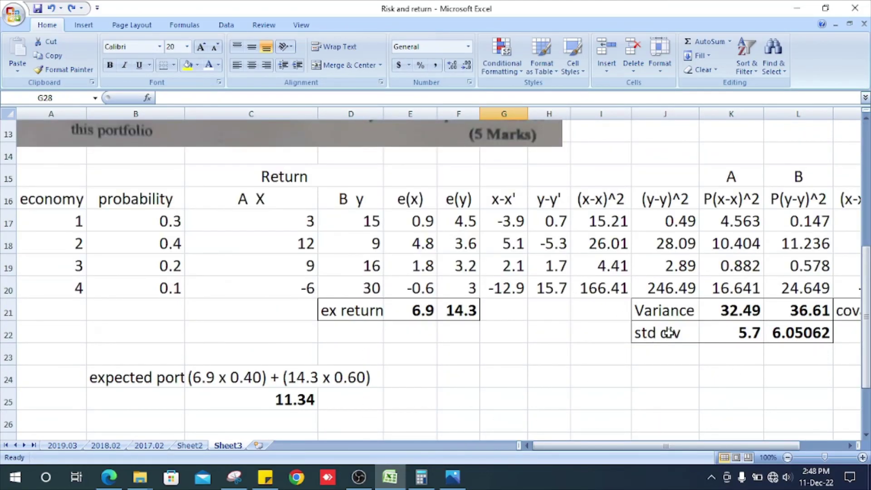
{"action": "scroll", "coordinate": [688, 261], "scroll_direction": "down", "scroll_amount": 2}
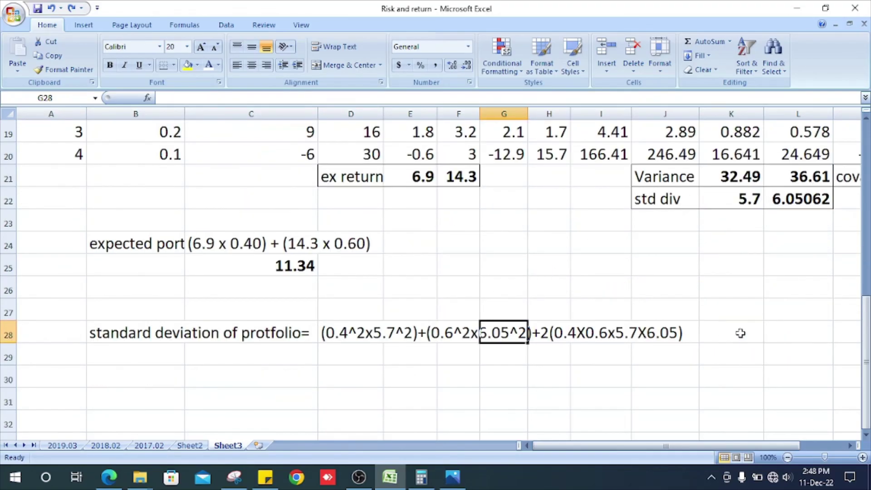
{"action": "scroll", "coordinate": [771, 327], "scroll_direction": "up", "scroll_amount": 2}
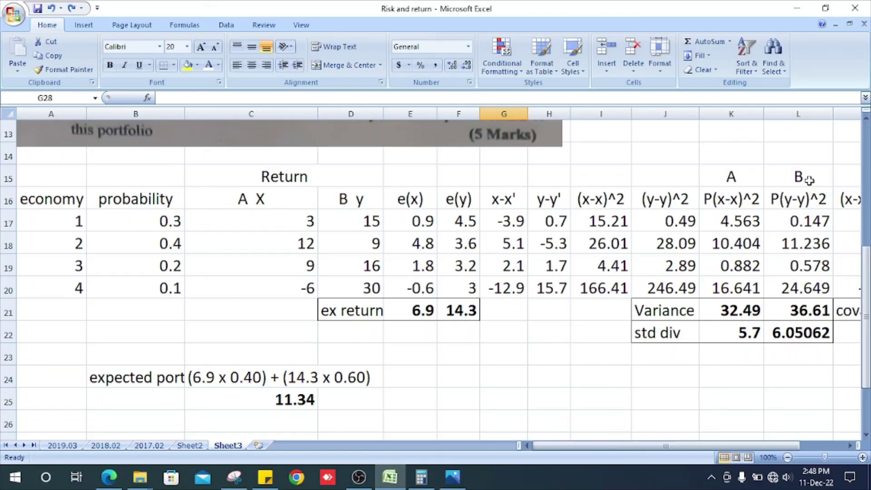
Step: Restore the formula =(0.4^2*5.7^2)+(0.6^2*6.05^2)+2*(0.4*0.6*5.7*6.05) in D29 and its square root =SQRT(D29) in D30
{"action": "scroll", "coordinate": [809, 180], "scroll_direction": "down", "scroll_amount": 4}
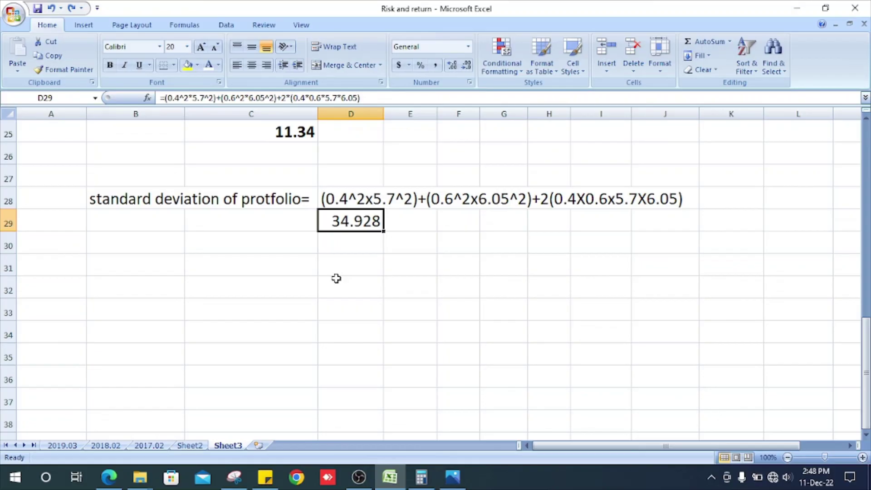
{"action": "key", "text": "Down"}
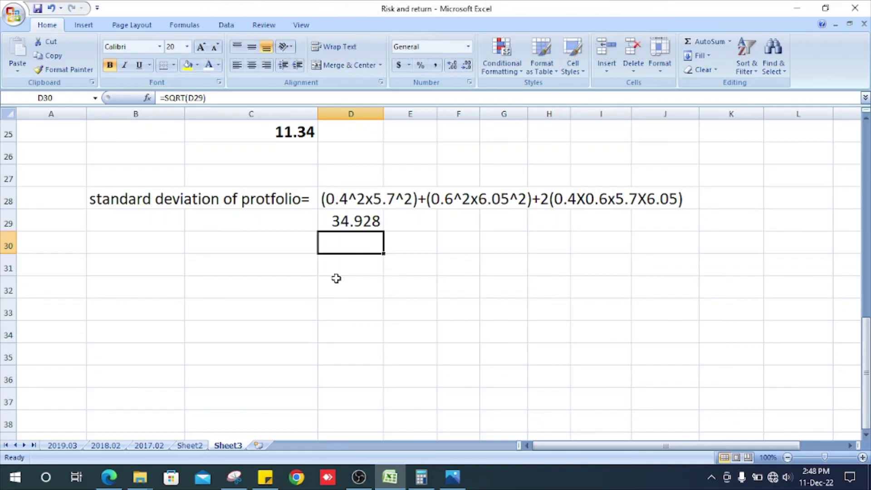
{"action": "key", "text": "ctrl+z"}
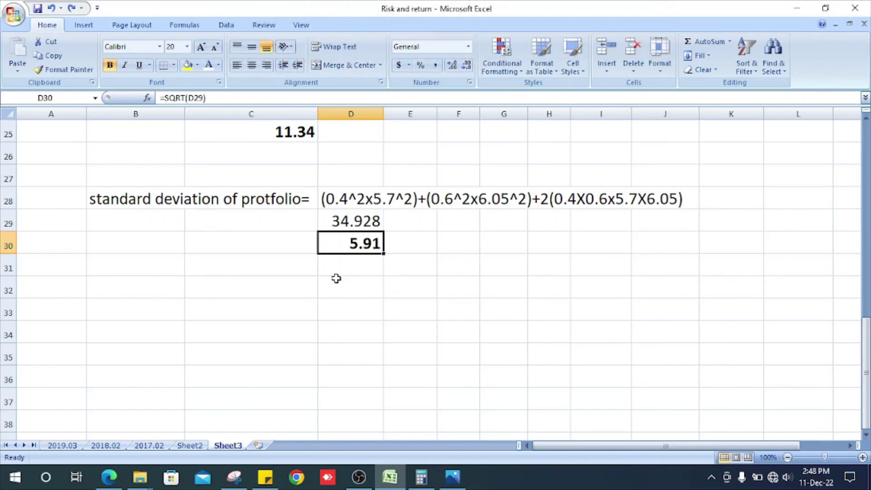